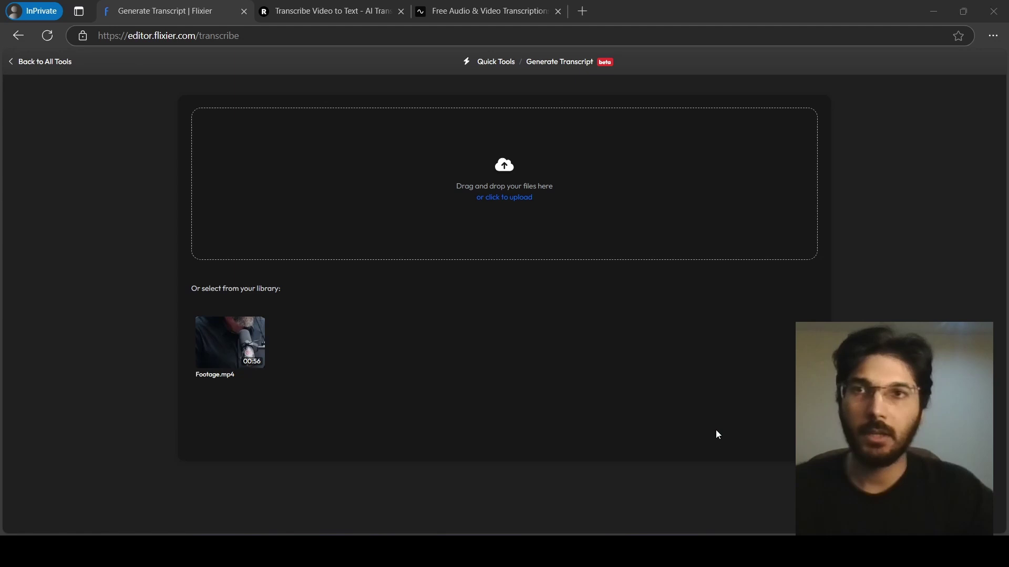
Review the Flixier, Restream and Riverside transcription tabs in Edge.
left_click(212, 6)
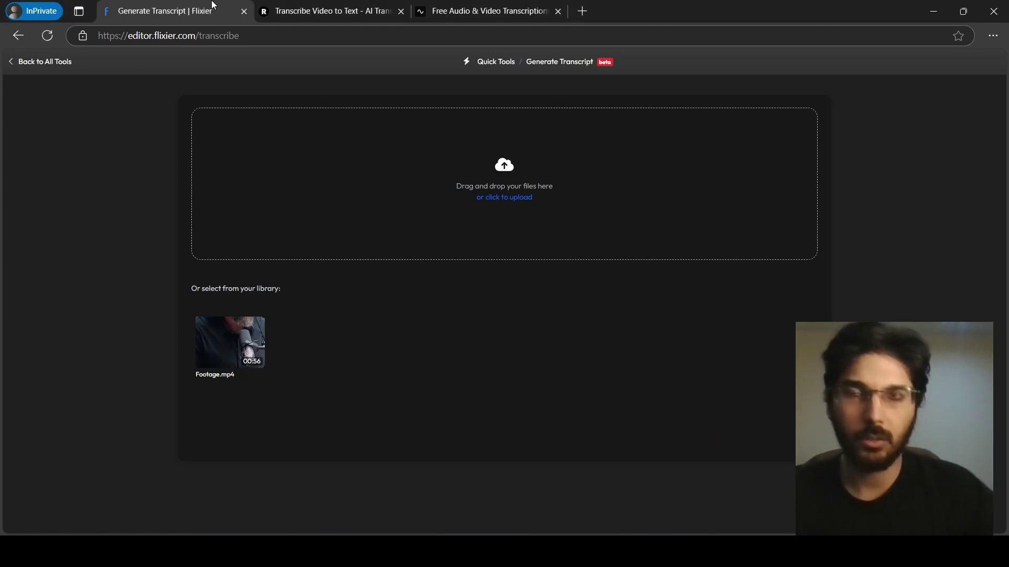
left_click(316, 10)
left_click(473, 10)
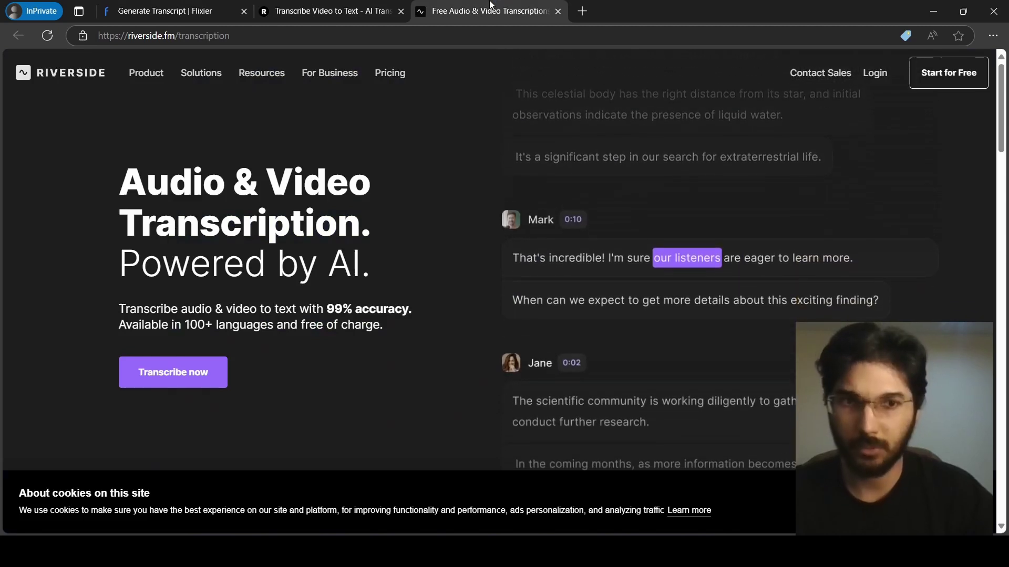
left_click(178, 11)
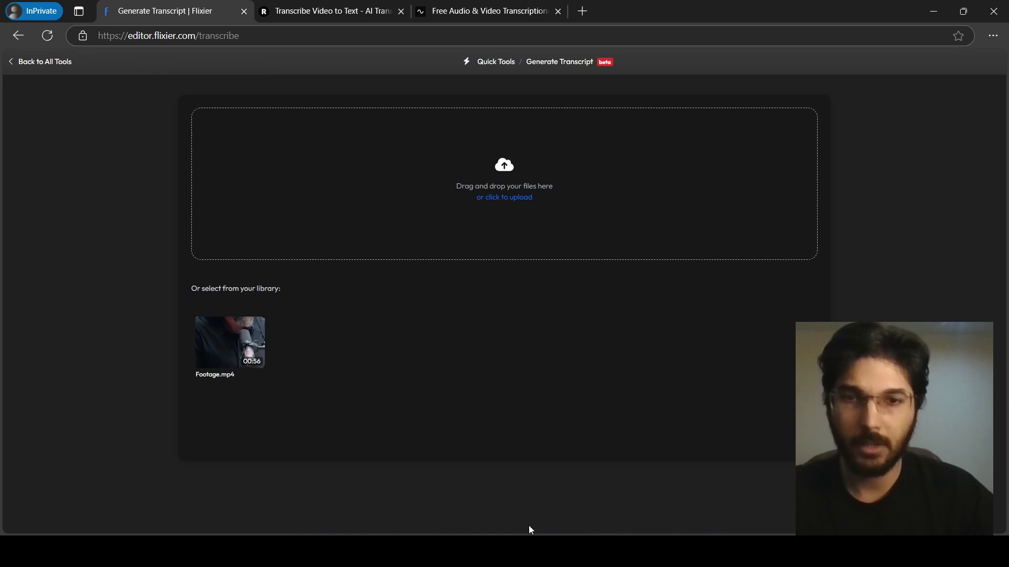
Drag Footage.mp4 from File Explorer onto Flixier's transcript upload area.
key("alt+Tab")
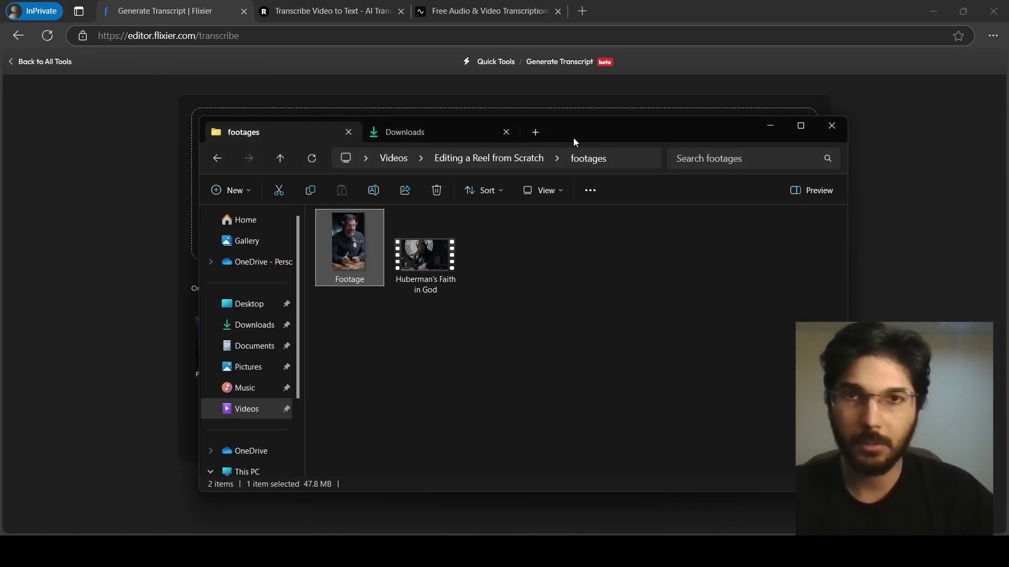
left_click_drag(573, 138, 709, 136)
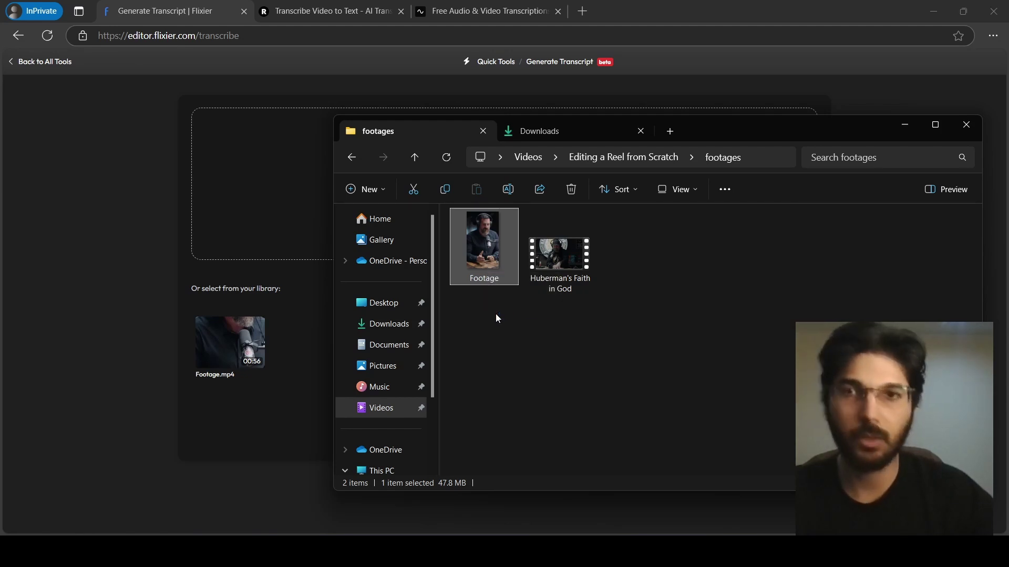
left_click_drag(483, 260, 285, 205)
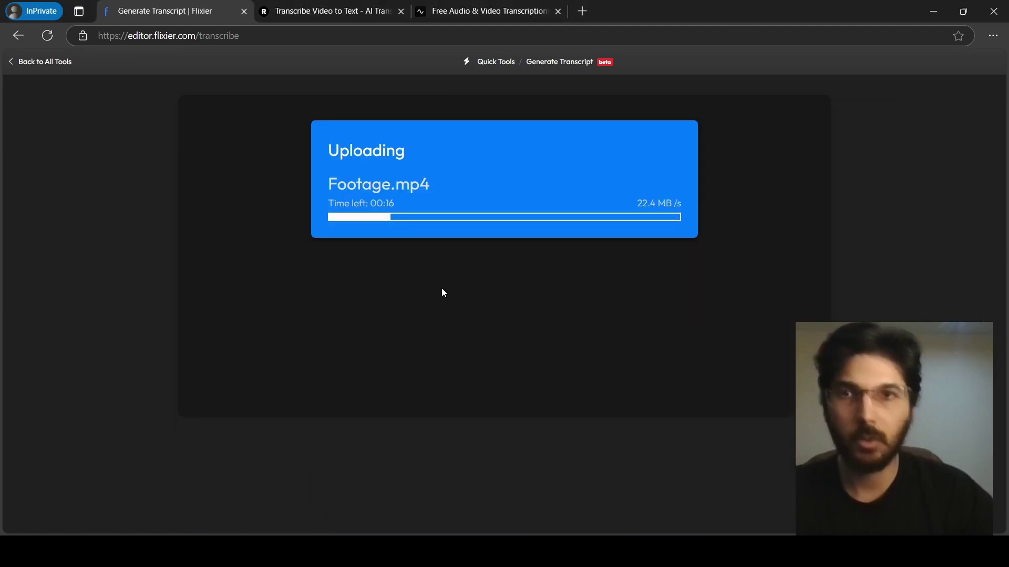
left_click(331, 10)
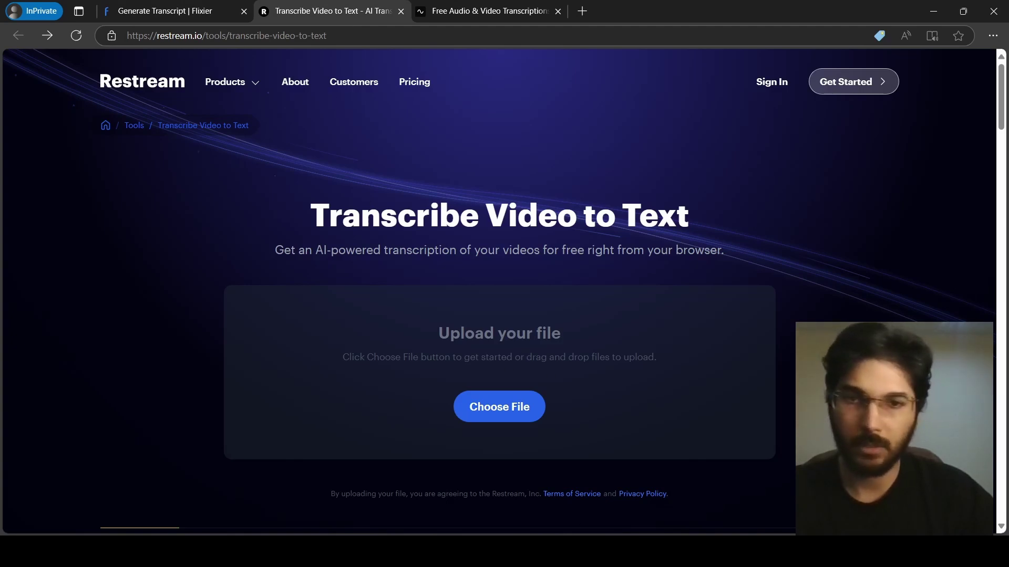
Upload Footage.mp4 (47.82 MB) to Restream and start its transcription.
key("alt+Tab")
left_click_drag(480, 236, 296, 357)
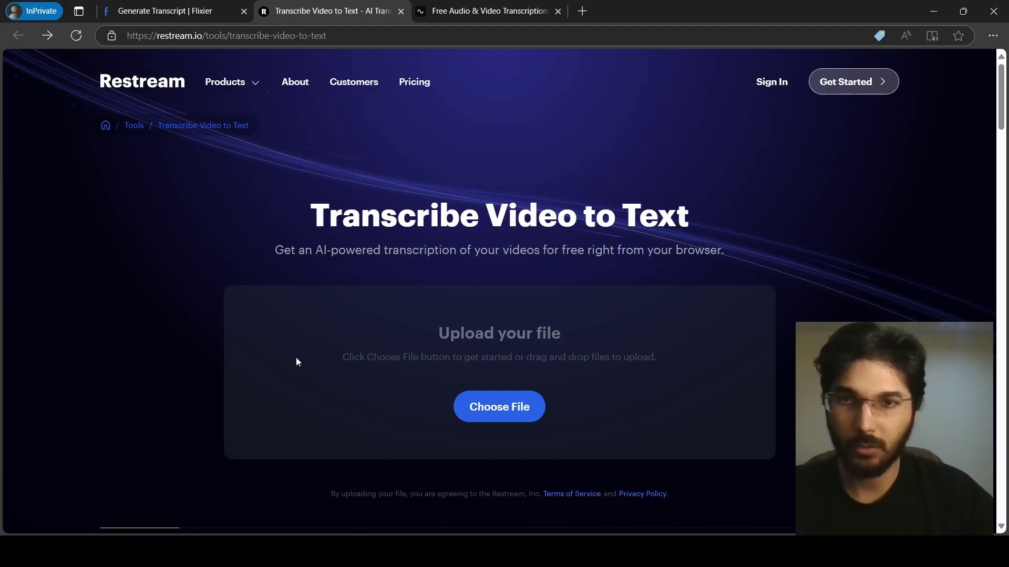
scroll(576, 346, "down", 2)
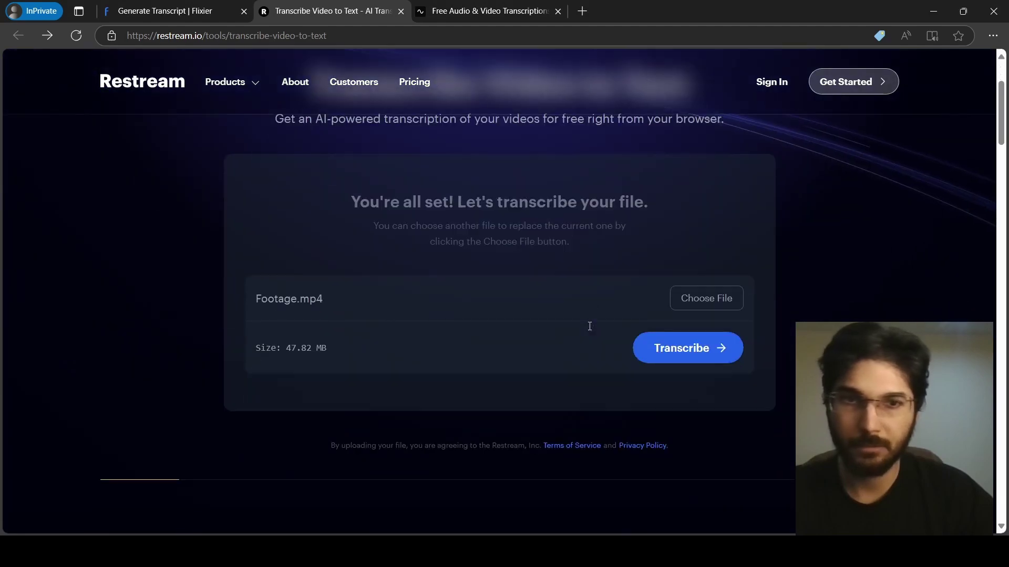
left_click(699, 351)
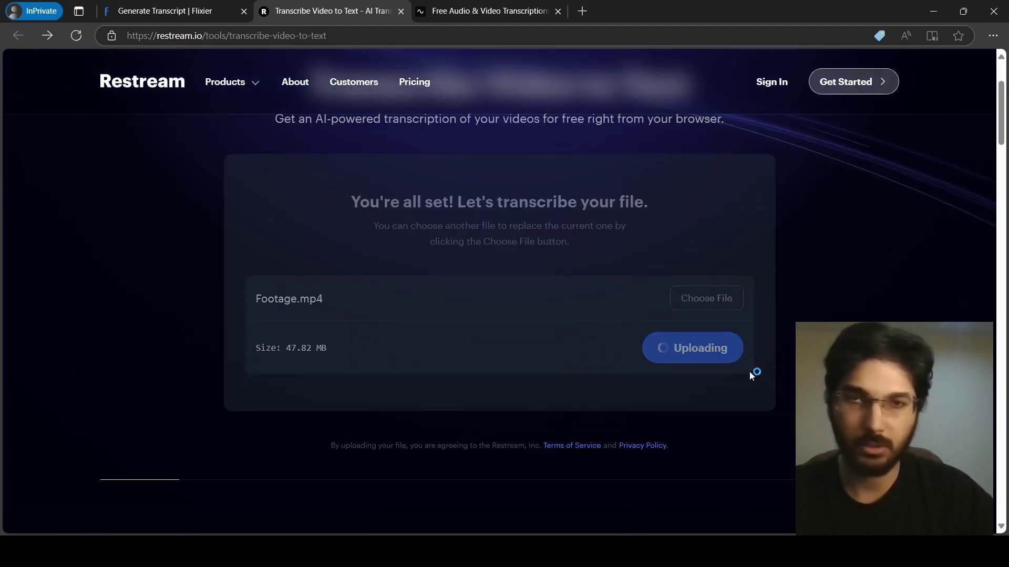
left_click(489, 10)
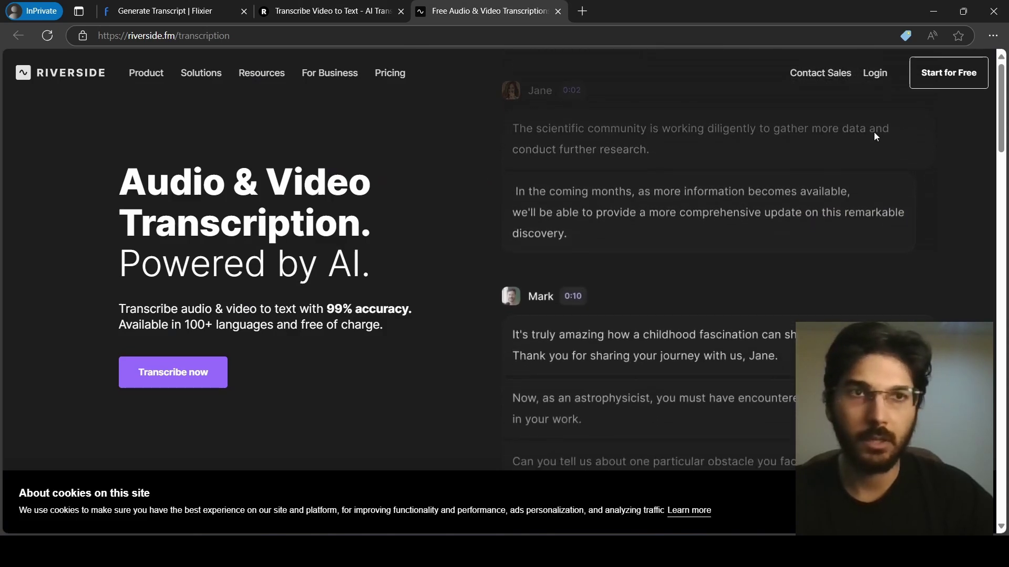
Upload Footage.mp4 to Riverside as a podcast, pass the human check, and start transcribing.
left_click(172, 372)
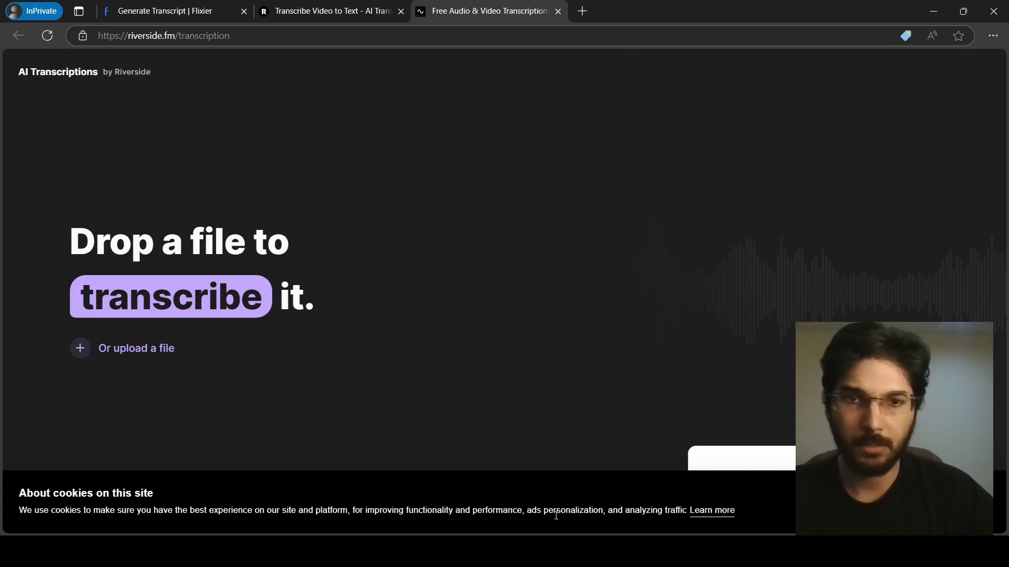
key("alt+Tab")
left_click_drag(483, 244, 260, 279)
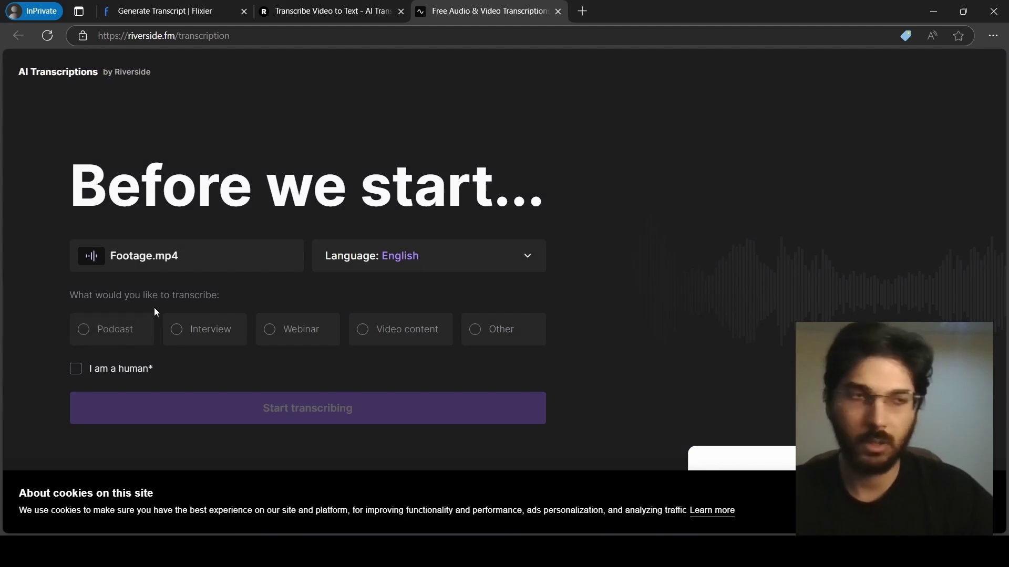
left_click(127, 334)
left_click(76, 369)
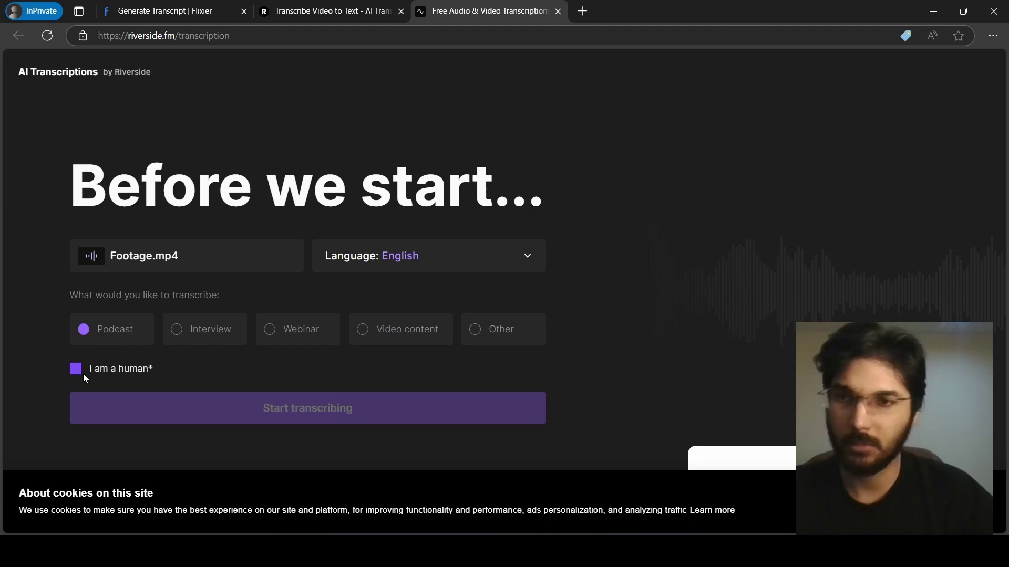
left_click(297, 411)
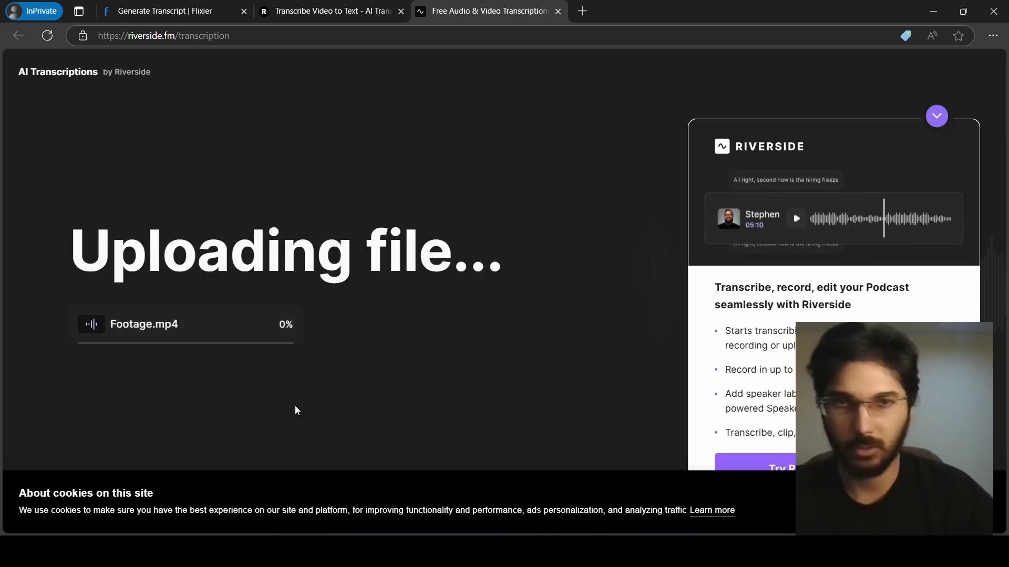
left_click(166, 10)
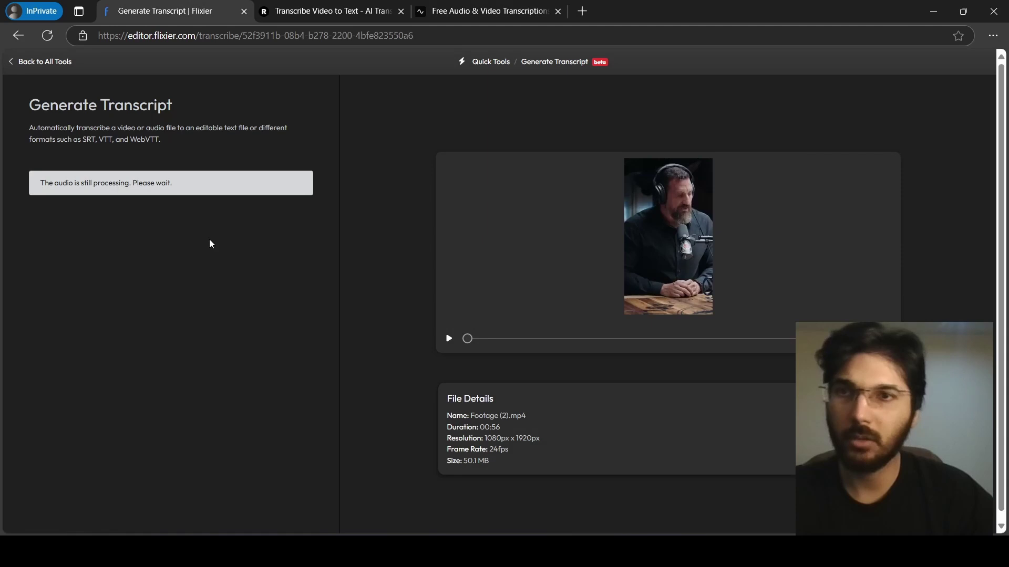
Pick Footage (2).mp4 from Flixier's library and generate its transcript.
left_click(556, 62)
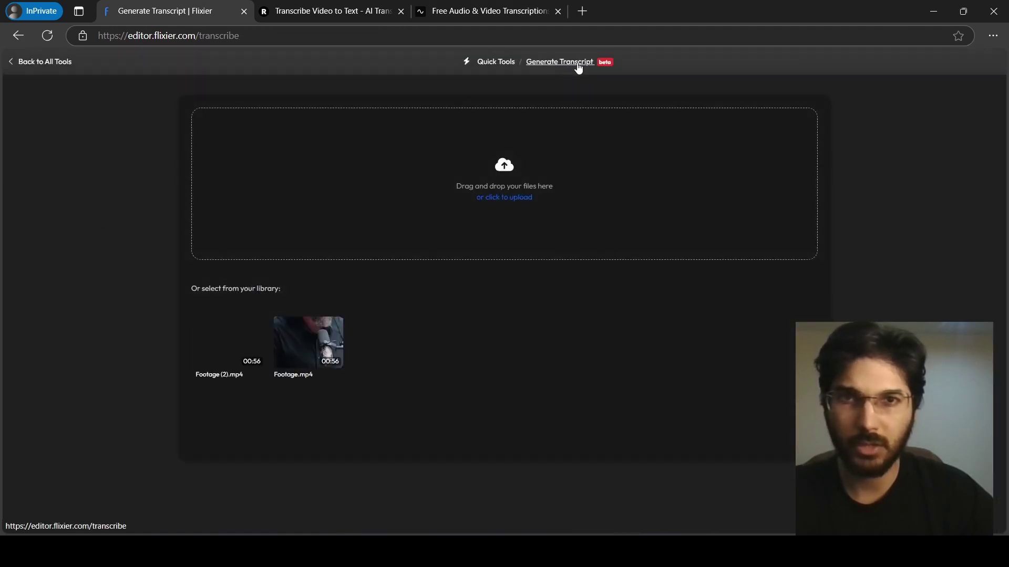
left_click(234, 339)
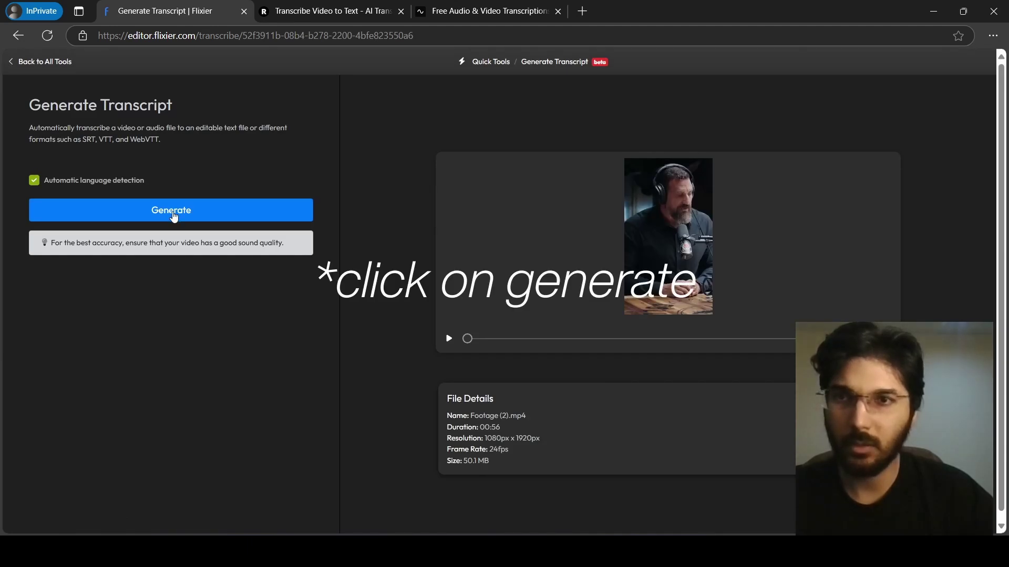
left_click(174, 215)
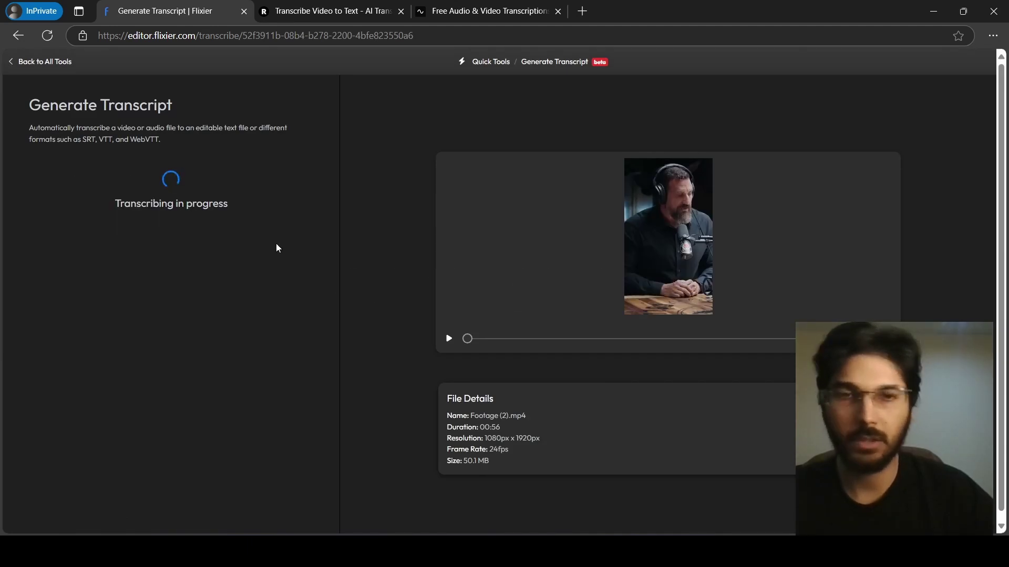
left_click(332, 11)
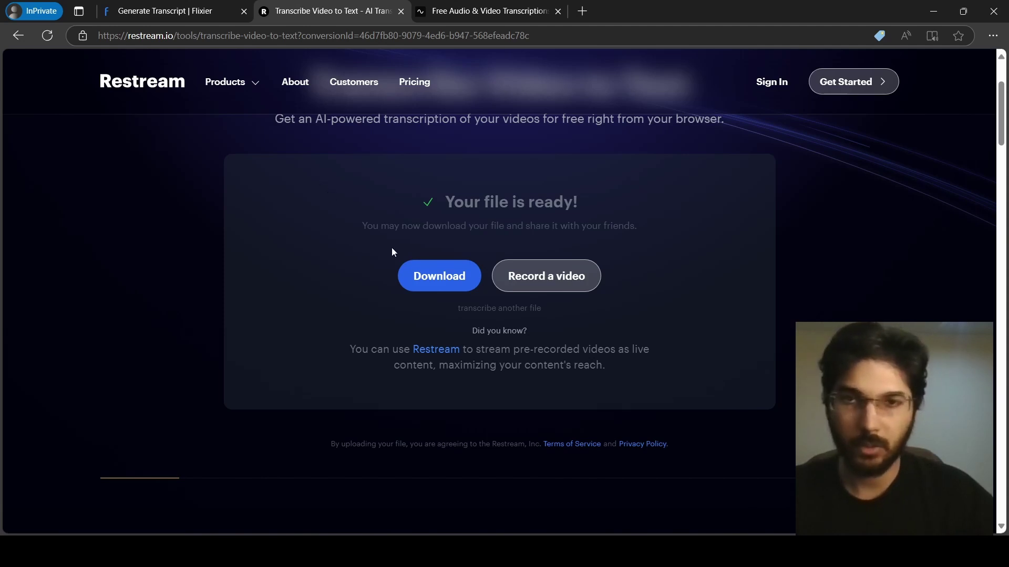
Download the finished Restream transcript and check Riverside's progress, still at 0%.
left_click(453, 284)
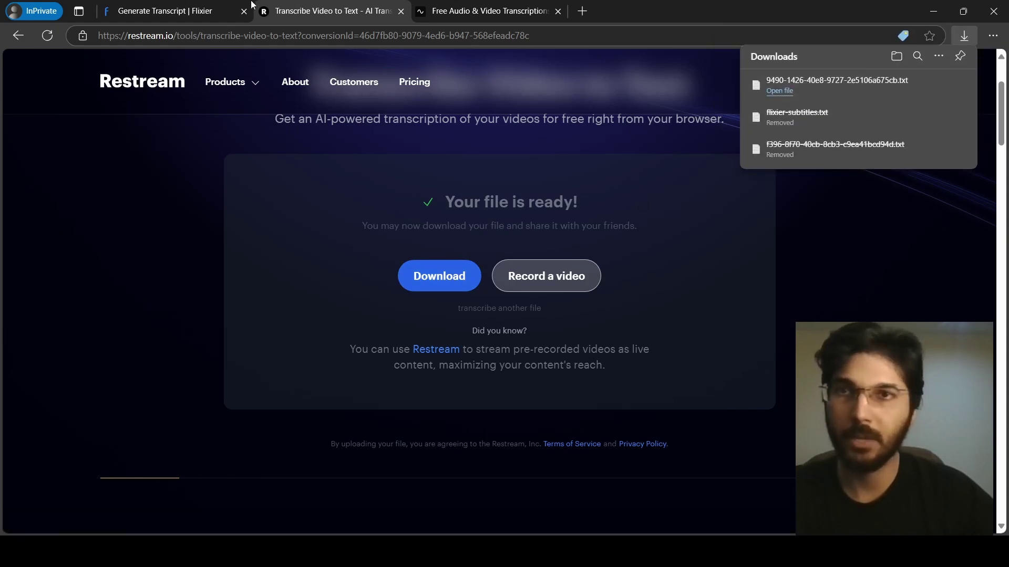
left_click(482, 10)
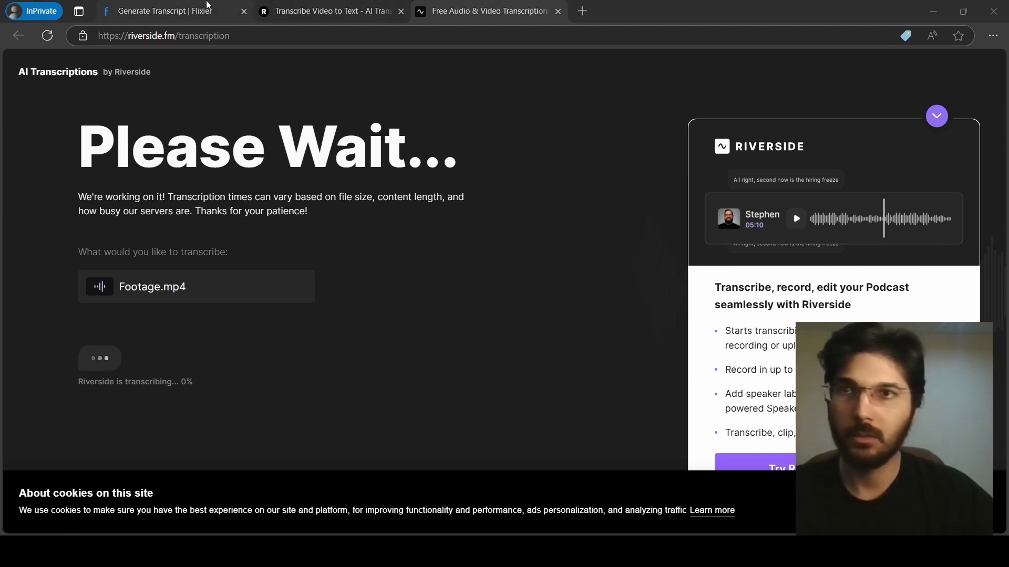
left_click(164, 10)
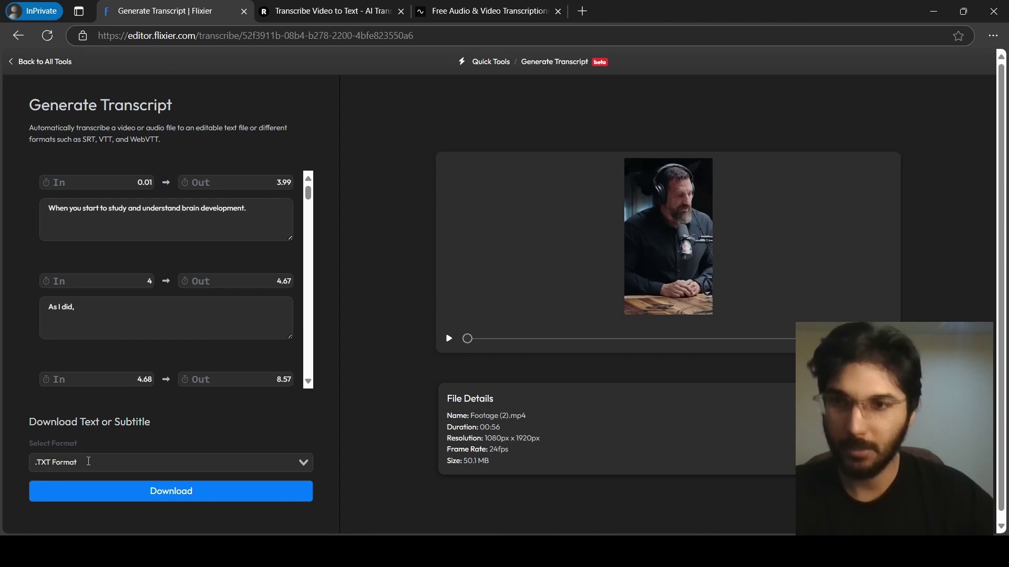
Download Flixier's transcript in .TXT format as flixier-subtitles.txt.
left_click(189, 496)
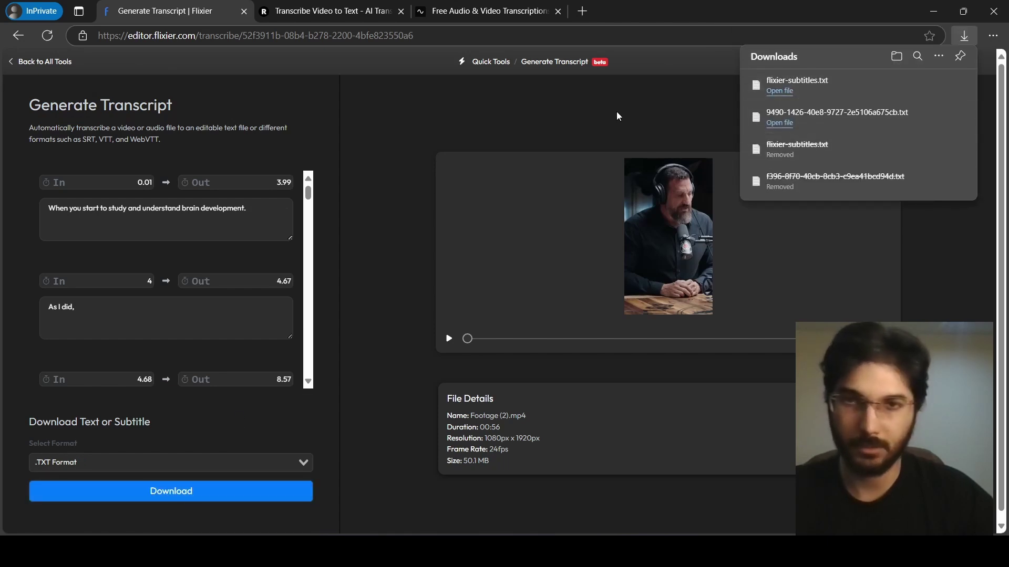
left_click(509, 10)
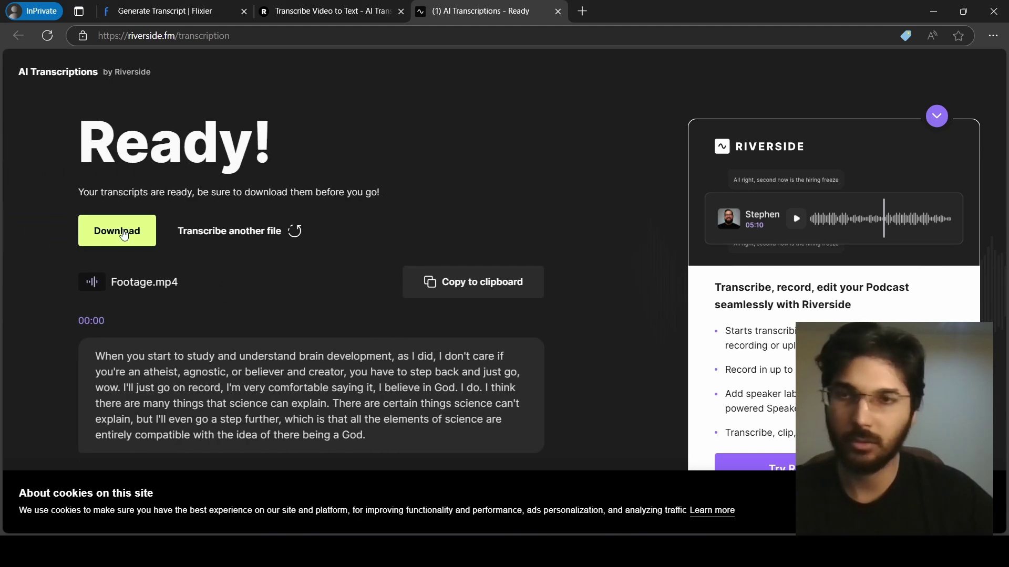
Download Riverside's Transcript (TXT) and open it from Edge's Downloads list.
left_click(116, 231)
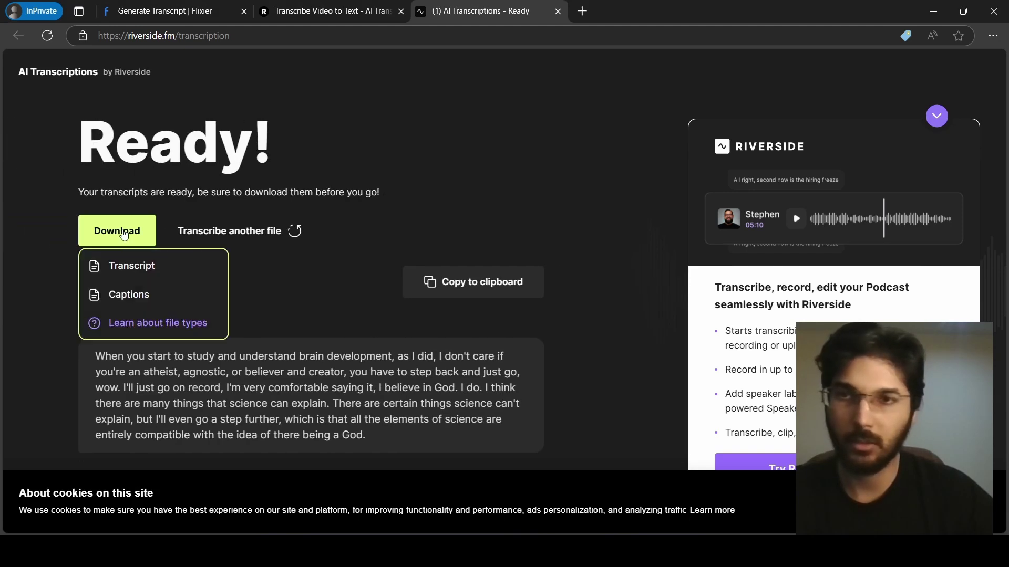
left_click(138, 268)
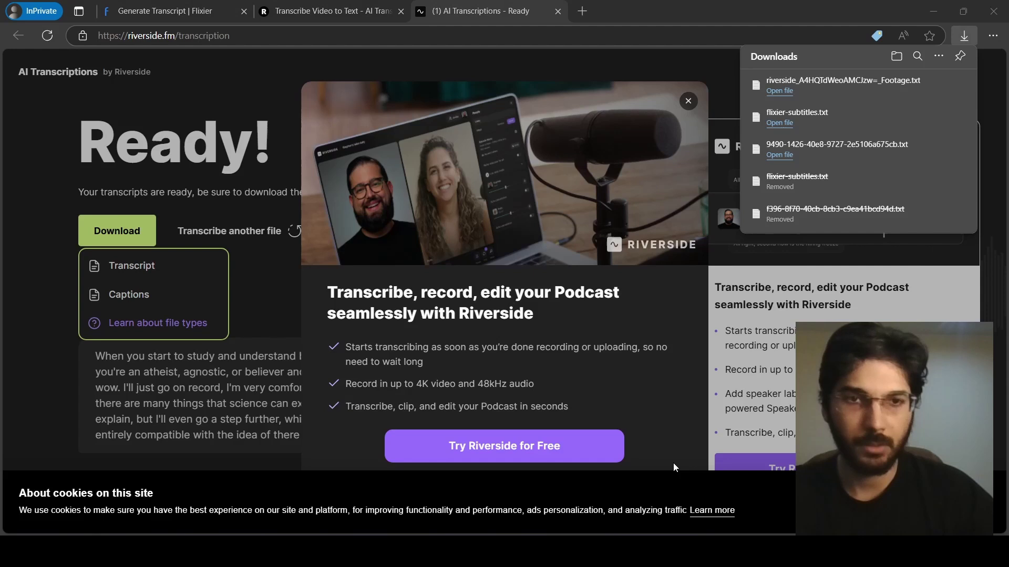
left_click(480, 10)
left_click(992, 36)
left_click(861, 212)
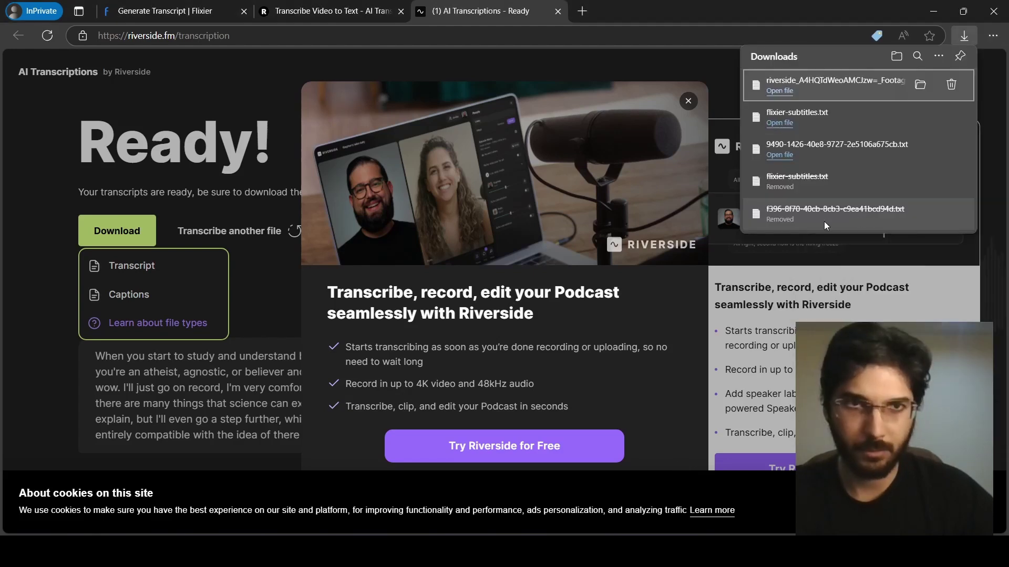
Open the Riverside transcript in Notepad and select all of its text.
left_click(814, 85)
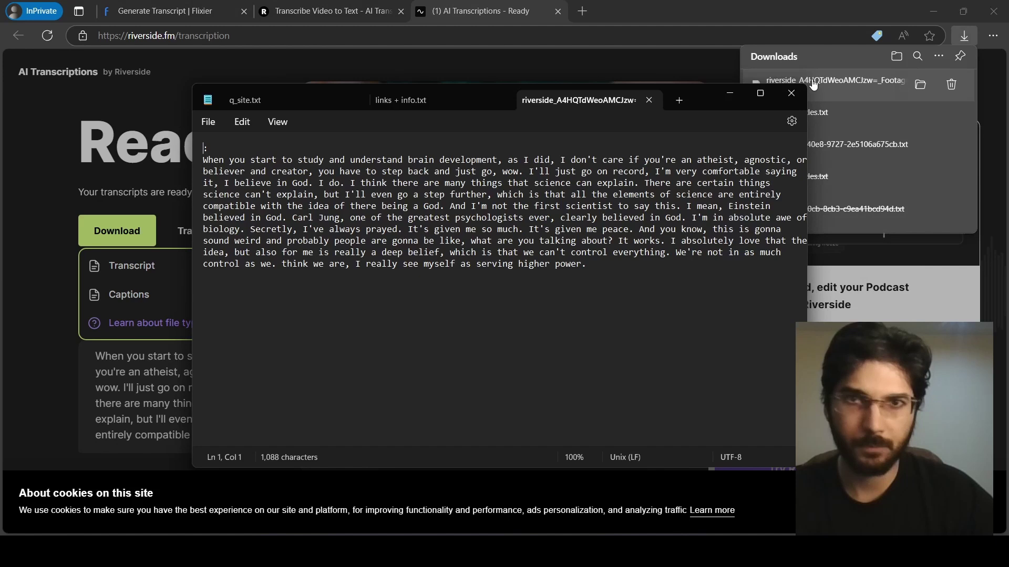
left_click_drag(596, 269, 203, 150)
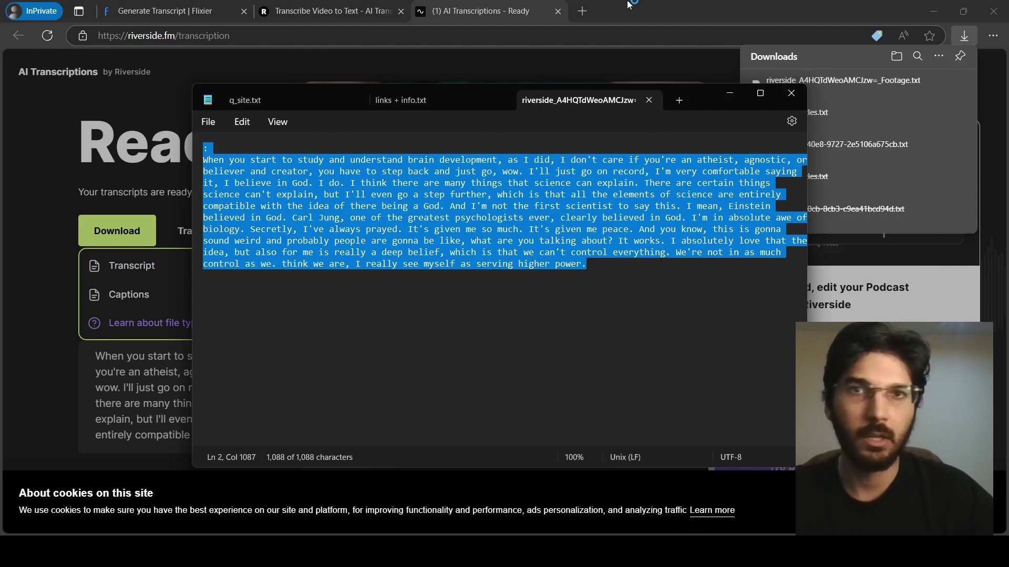
left_click(165, 11)
left_click(215, 5)
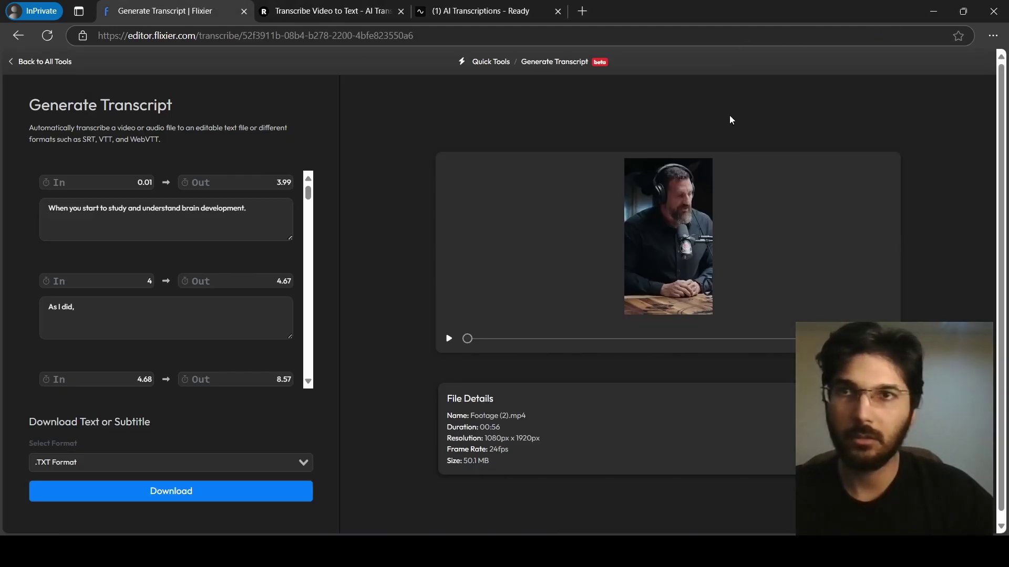
left_click(992, 35)
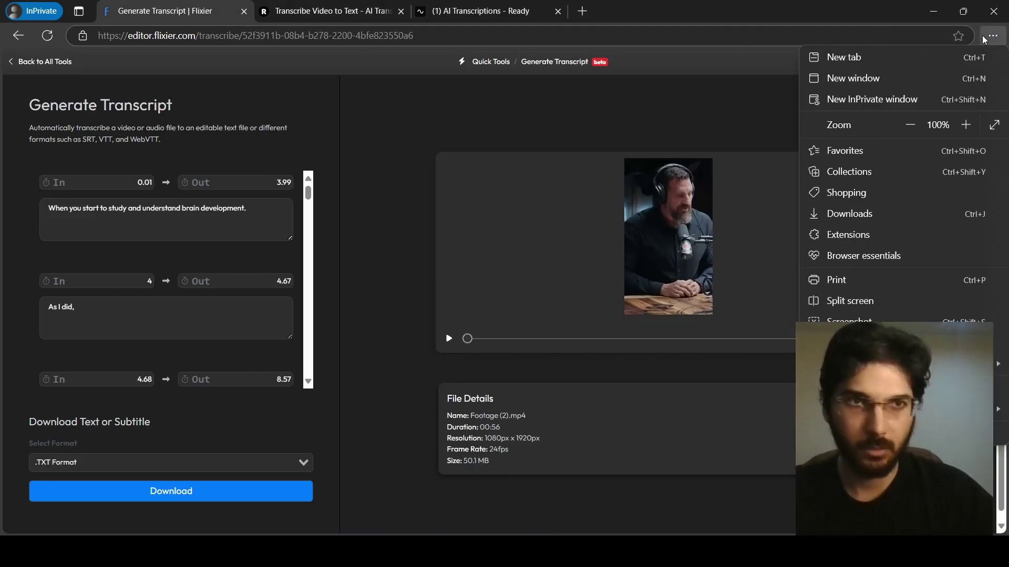
Open flixier-subtitles.txt in Notepad and compare its timestamped lines with the Riverside transcript.
left_click(859, 208)
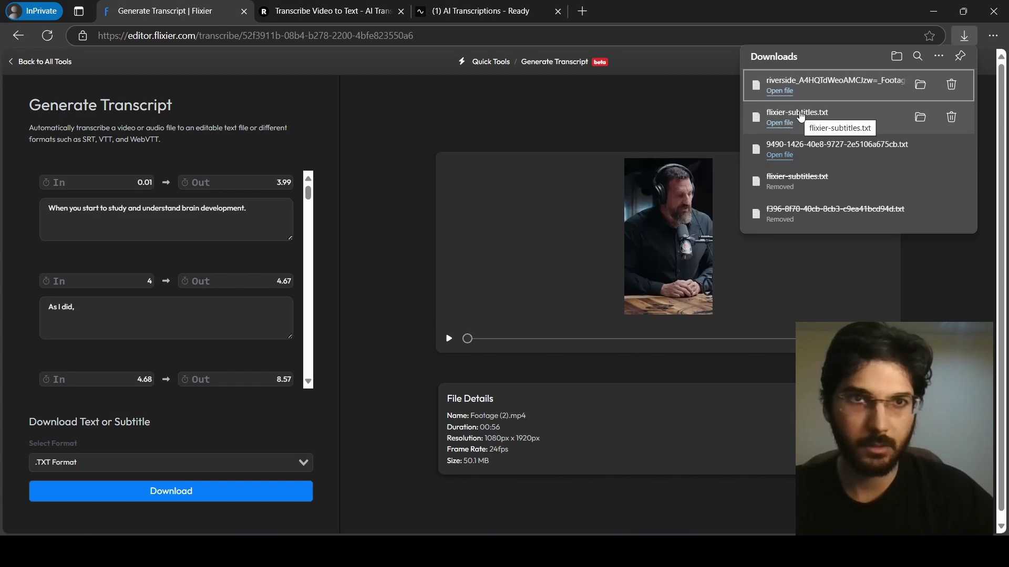
left_click(796, 113)
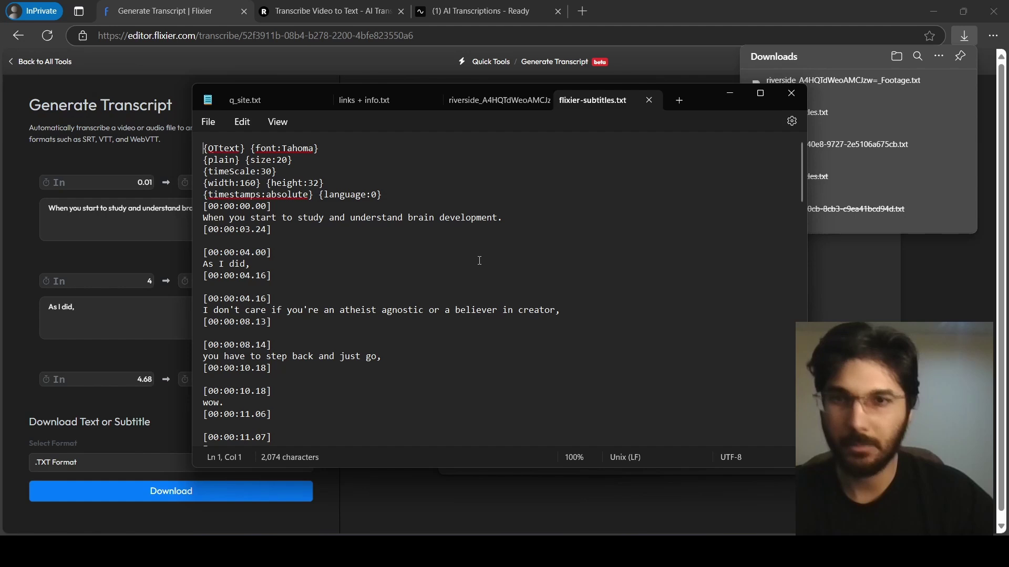
left_click_drag(272, 207, 192, 210)
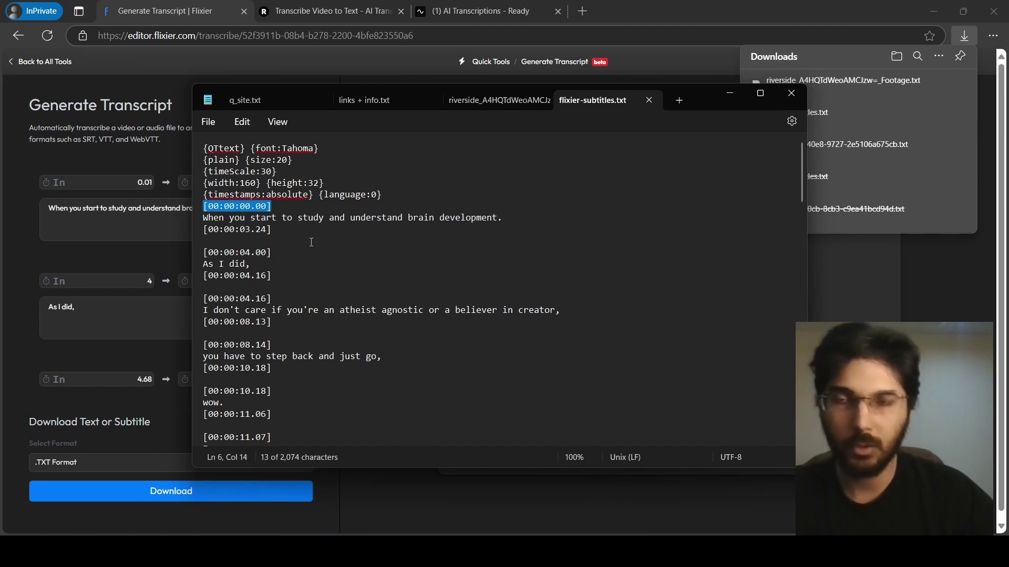
left_click_drag(502, 218, 202, 218)
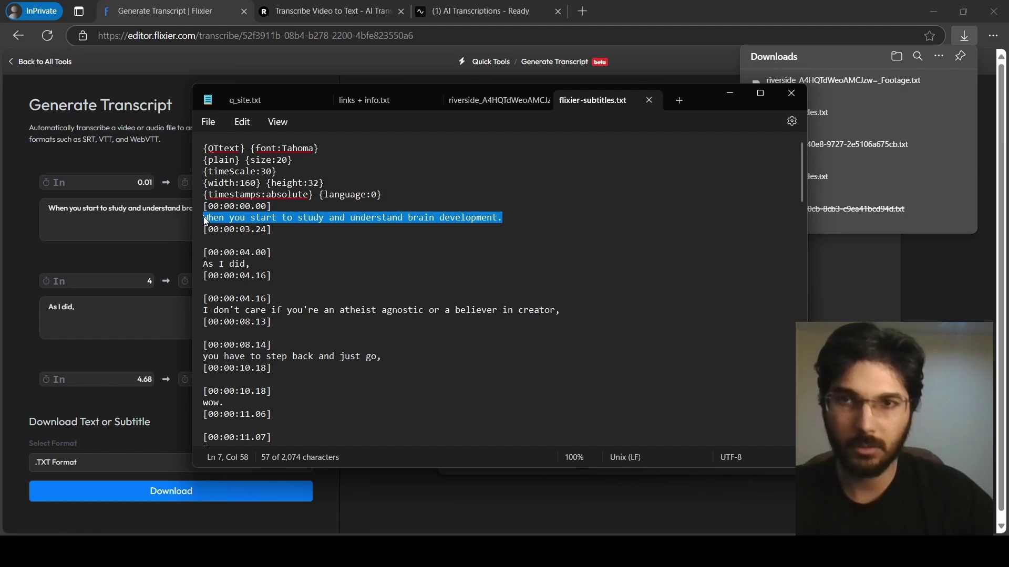
left_click(489, 100)
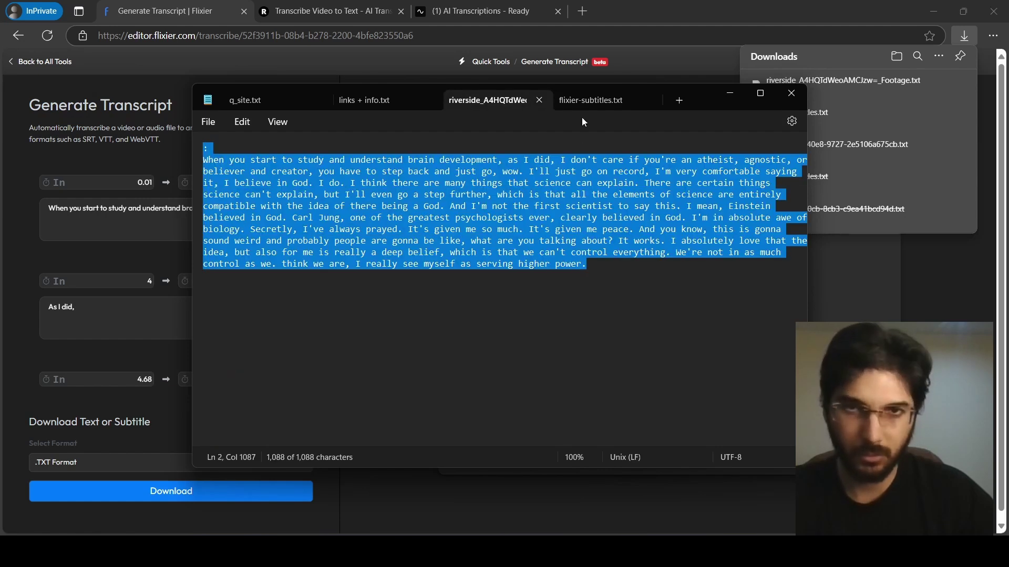
left_click(590, 100)
left_click(465, 264)
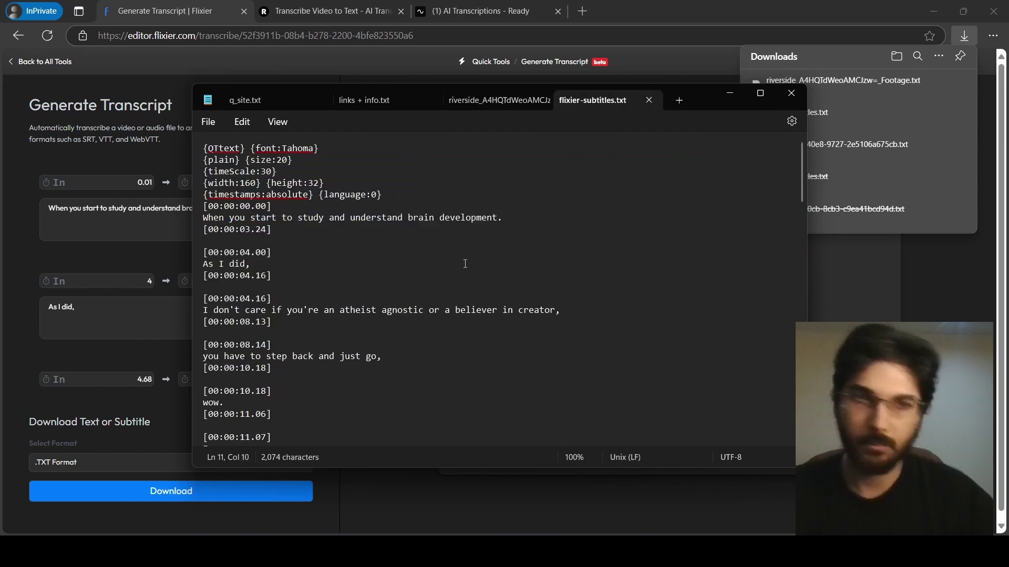
scroll(461, 270, "down", 3)
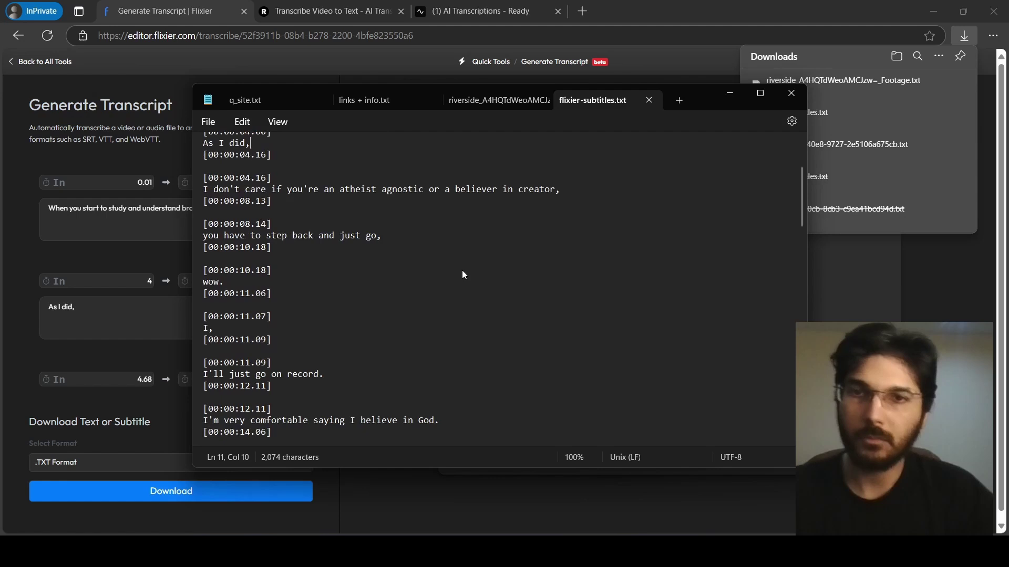
scroll(463, 270, "down", 4)
scroll(461, 271, "down", 4)
scroll(461, 272, "down", 3)
scroll(461, 272, "down", 3)
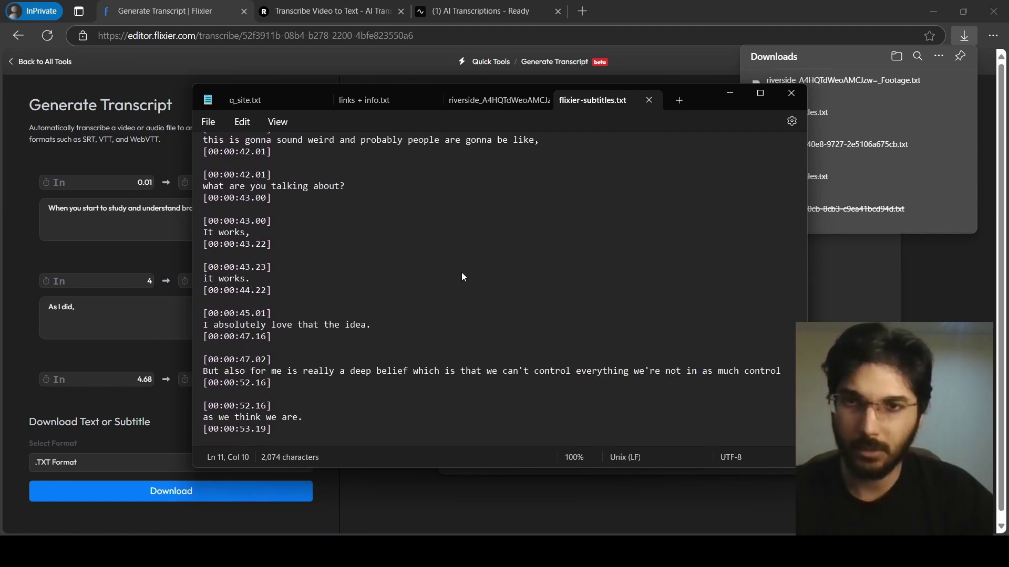
scroll(461, 272, "down", 2)
scroll(461, 272, "up", 8)
scroll(461, 272, "up", 8)
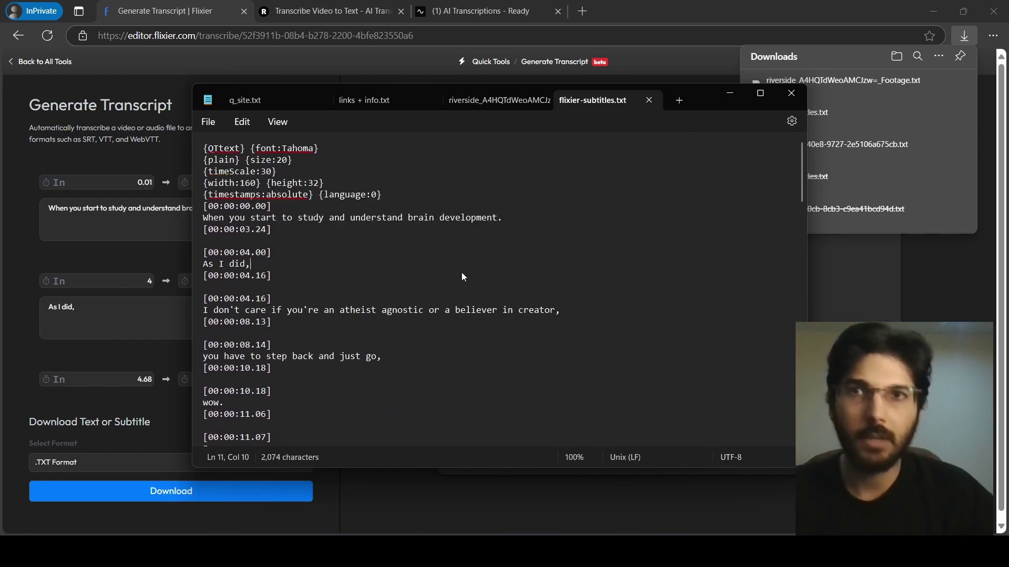
left_click(328, 11)
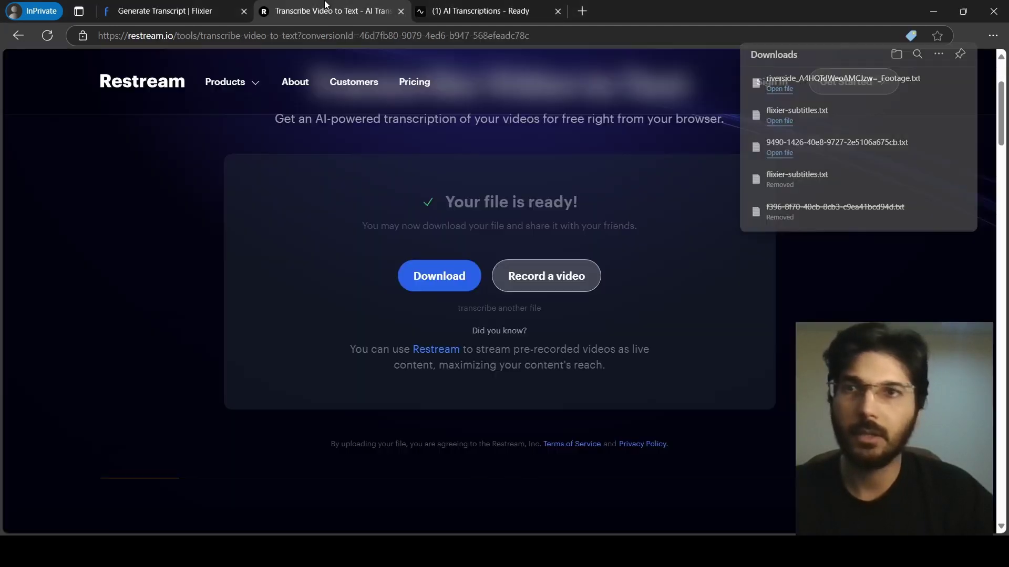
Open the Restream transcript from Downloads as a third Notepad tab and select all its text.
left_click(993, 35)
left_click(851, 207)
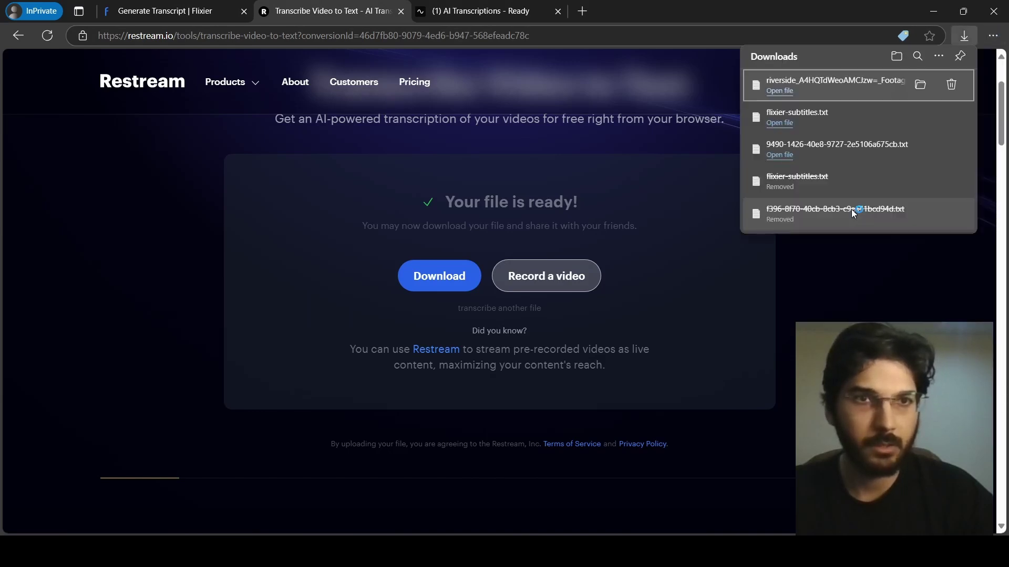
left_click(820, 148)
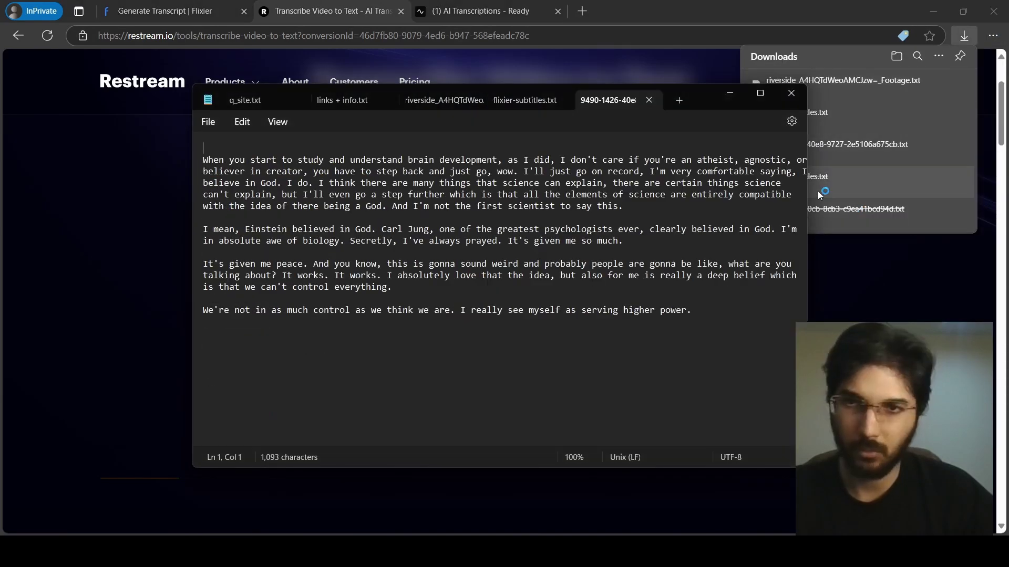
left_click_drag(718, 312, 169, 164)
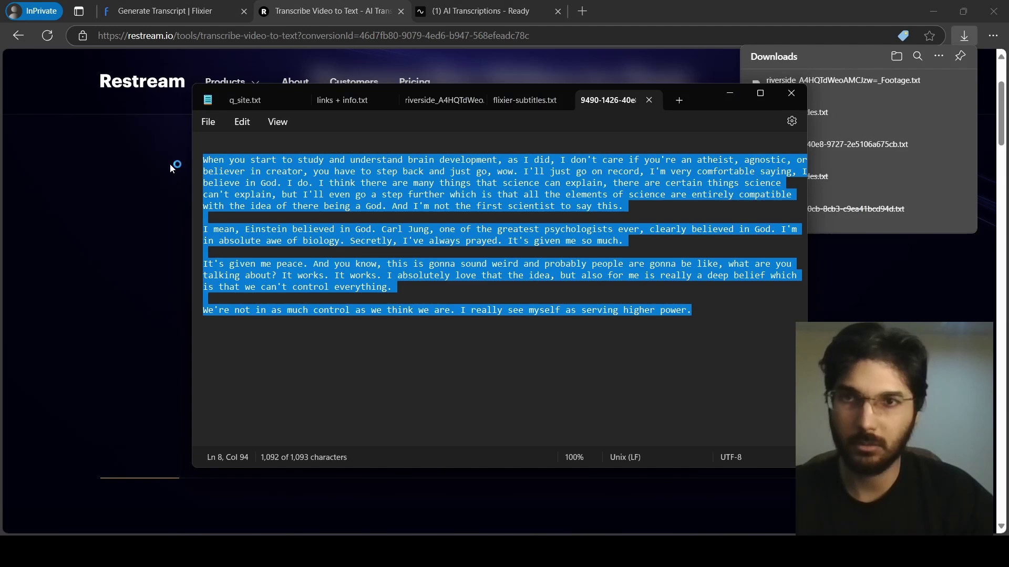
left_click(444, 103)
left_click(595, 102)
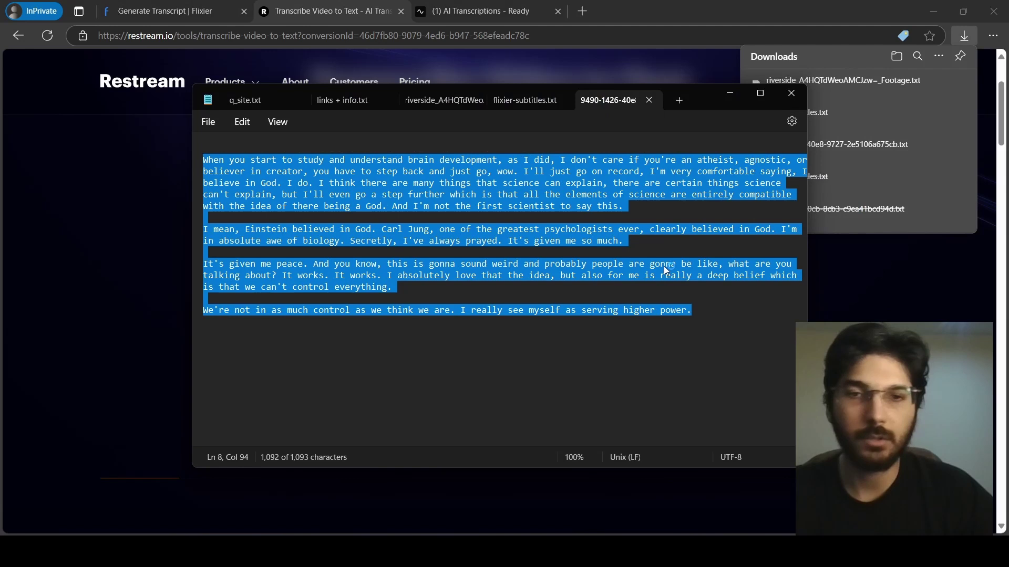
key("alt+Tab")
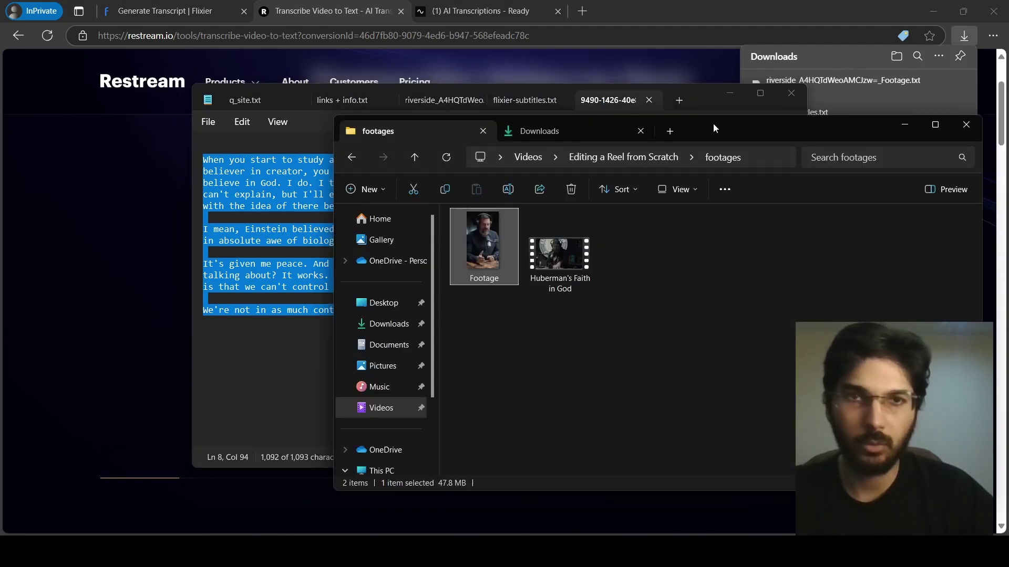
Open the Script folder inside Editing a Reel from Scratch.
left_click_drag(713, 124, 554, 103)
left_click(192, 137)
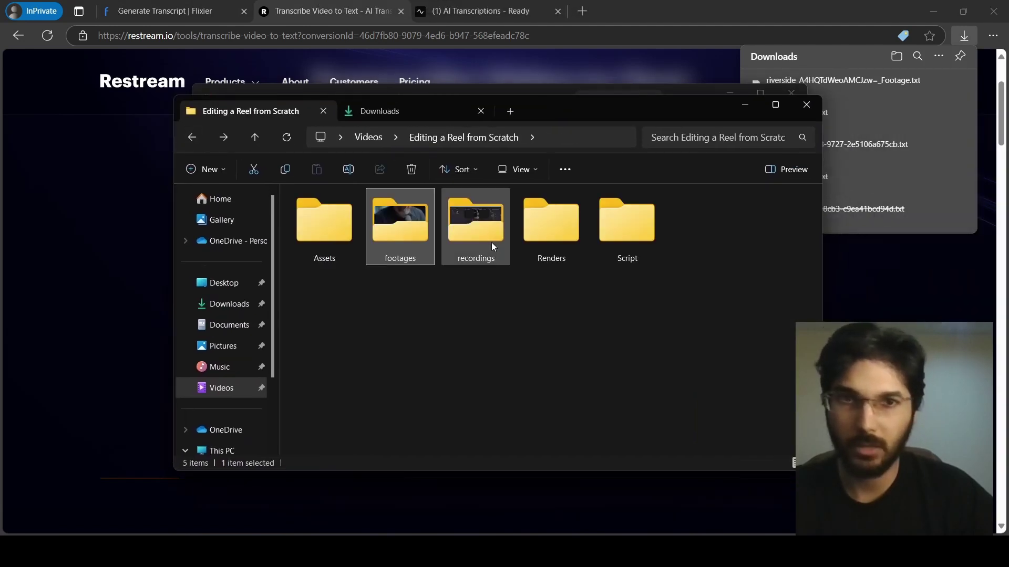
left_click(647, 246)
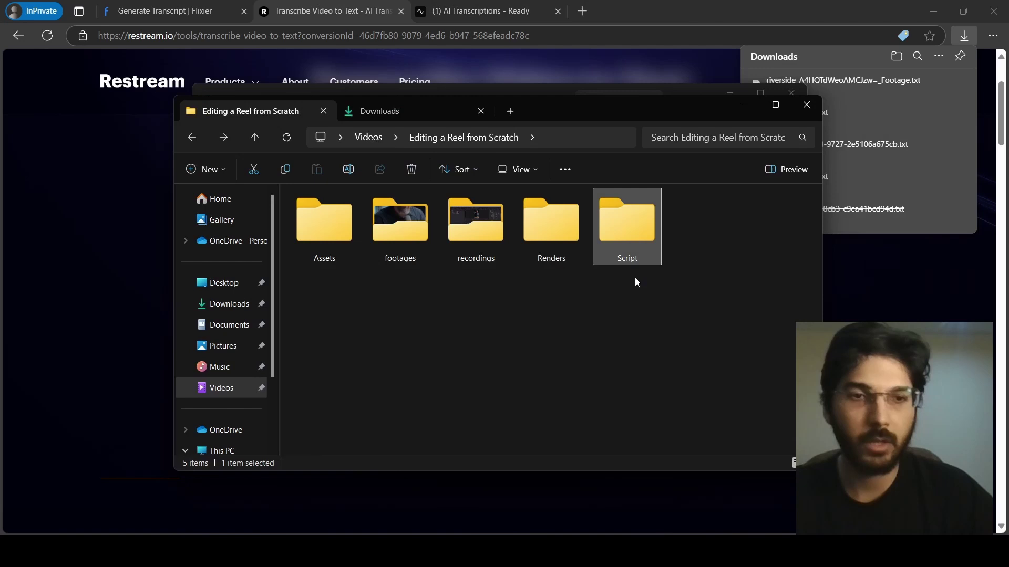
double_click(636, 244)
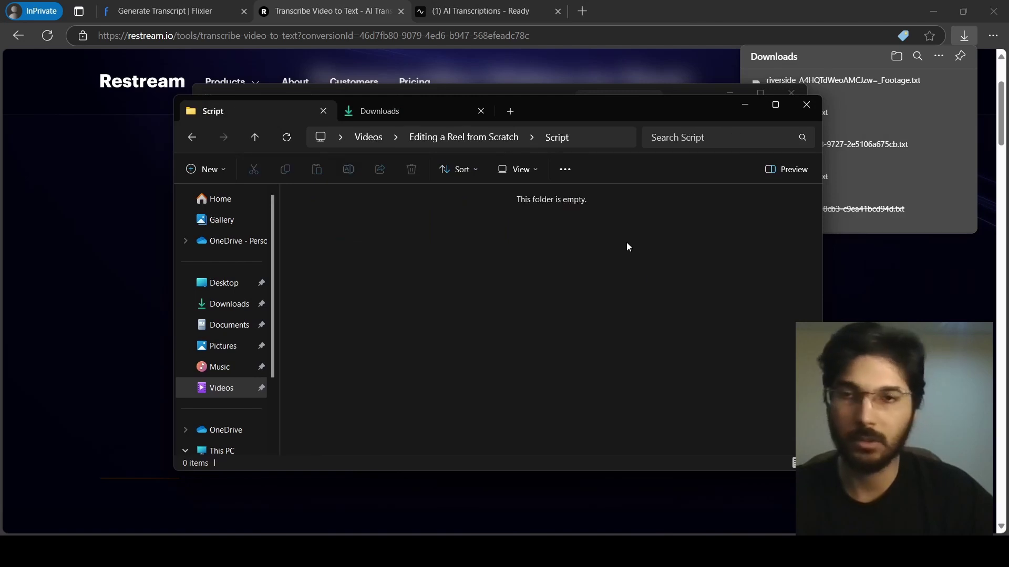
Create a new Microsoft Word document named Script in that folder.
right_click(319, 229)
mouse_move(356, 333)
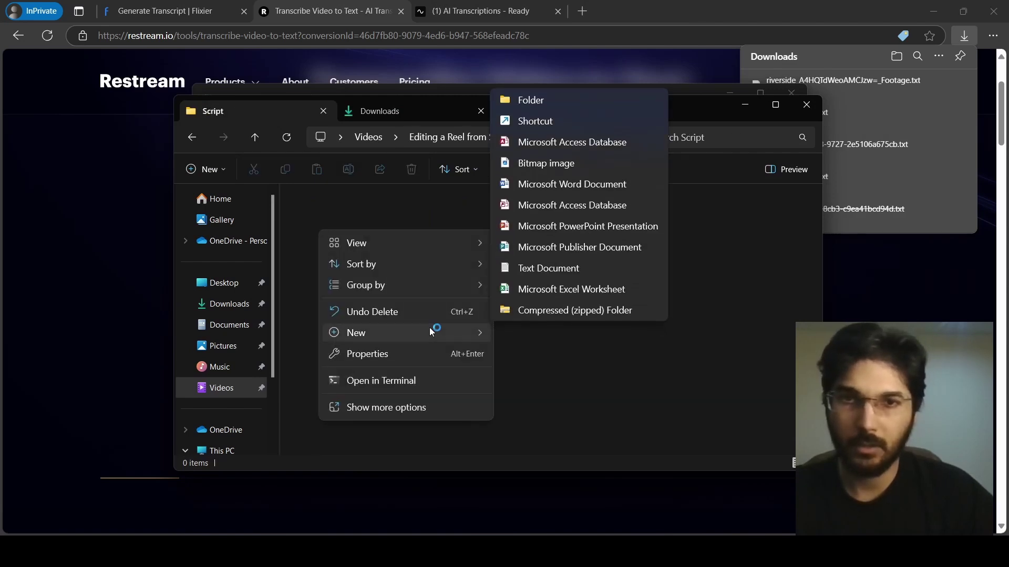
left_click(564, 185)
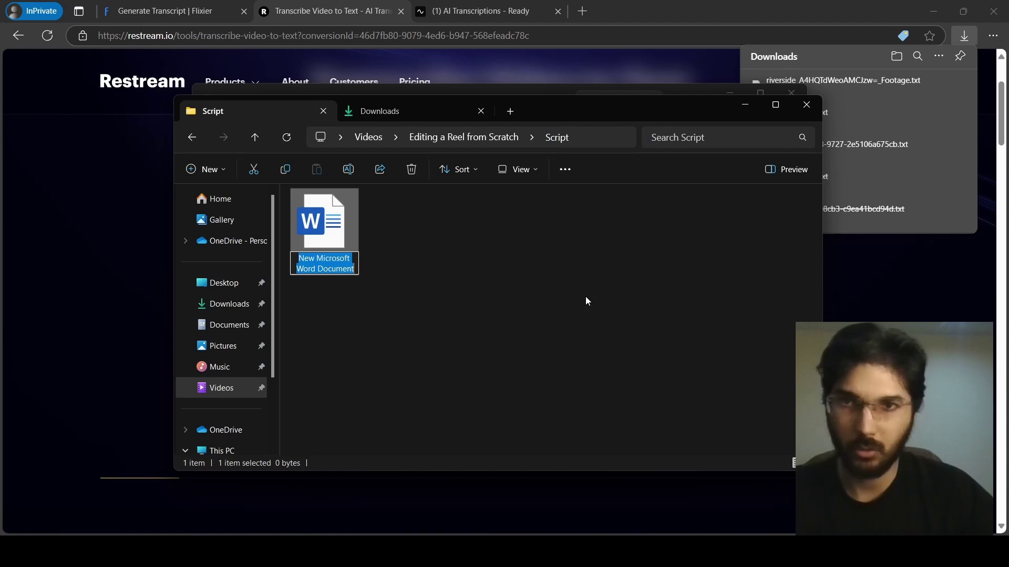
type("Script")
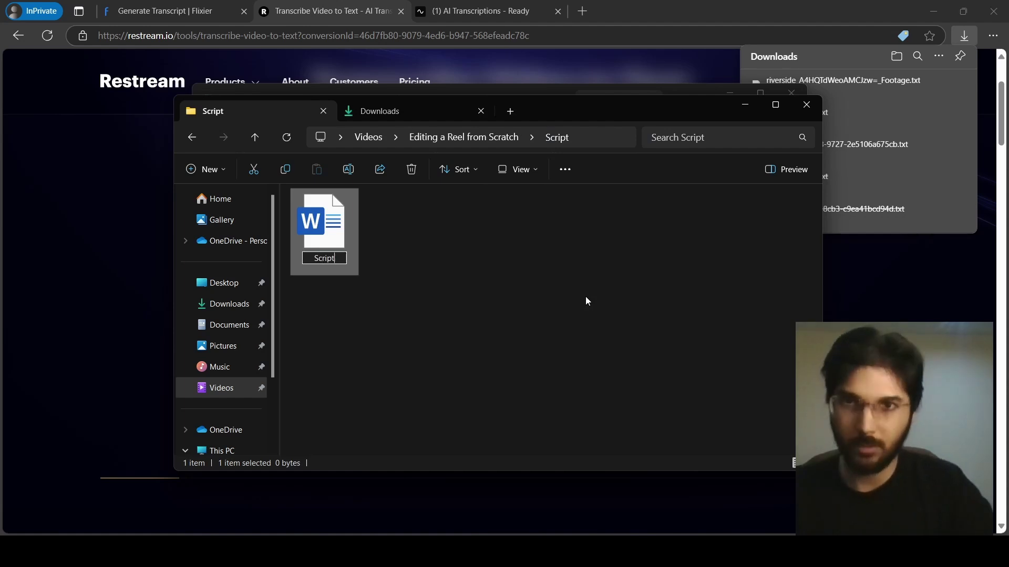
key("Return")
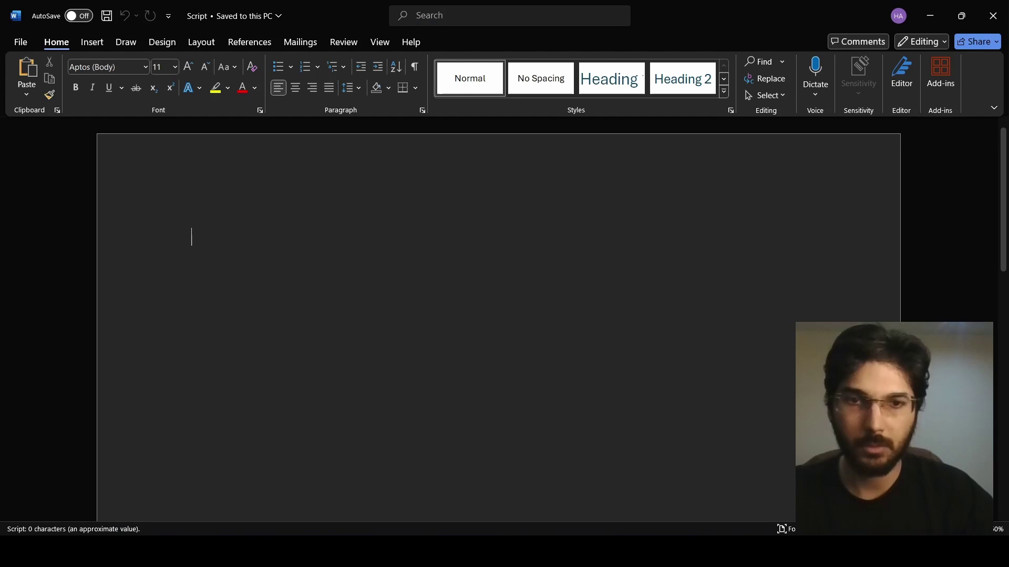
Paste the Restream transcript from Notepad into the blank Script document.
key("alt+Tab")
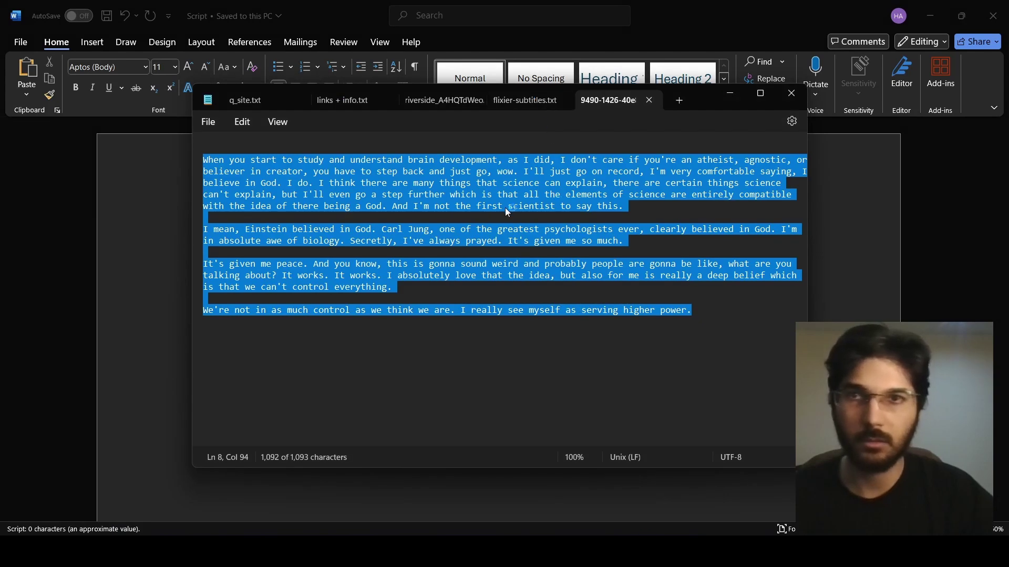
left_click(162, 249)
key("ctrl+v")
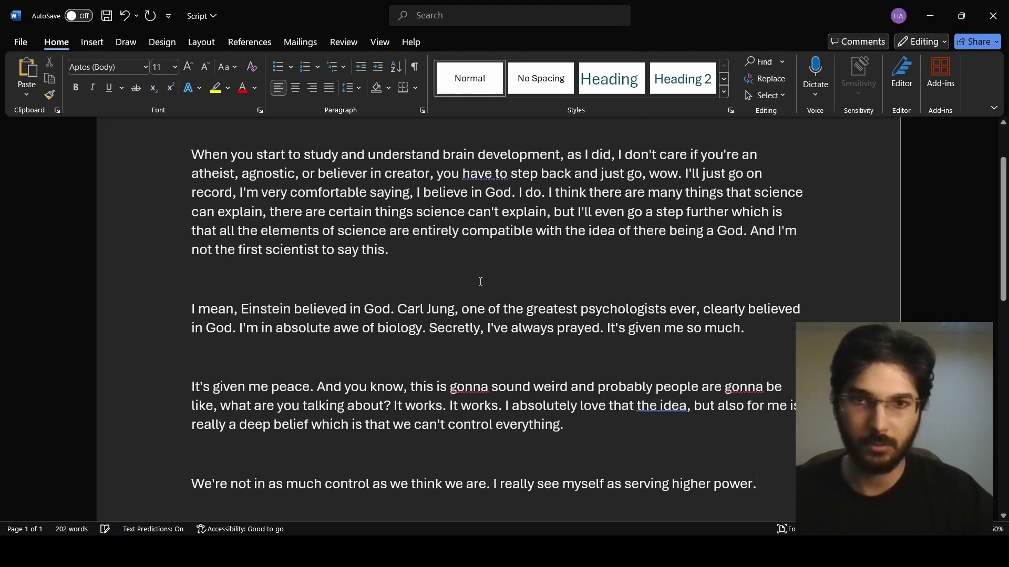
scroll(480, 279, "down", 3)
scroll(481, 279, "up", 5)
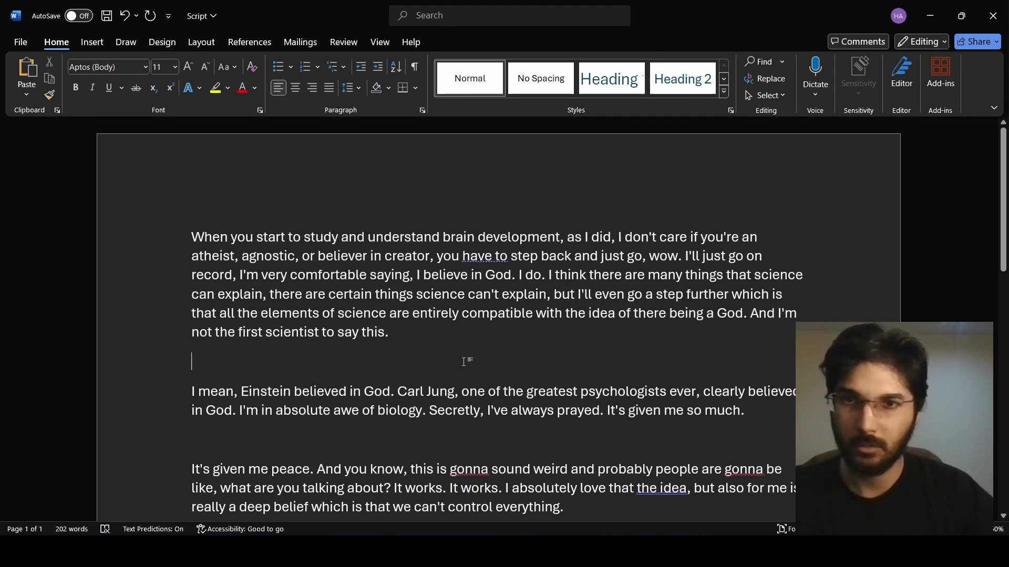
Delete the three blank lines between paragraphs and close Word.
key("BackSpace")
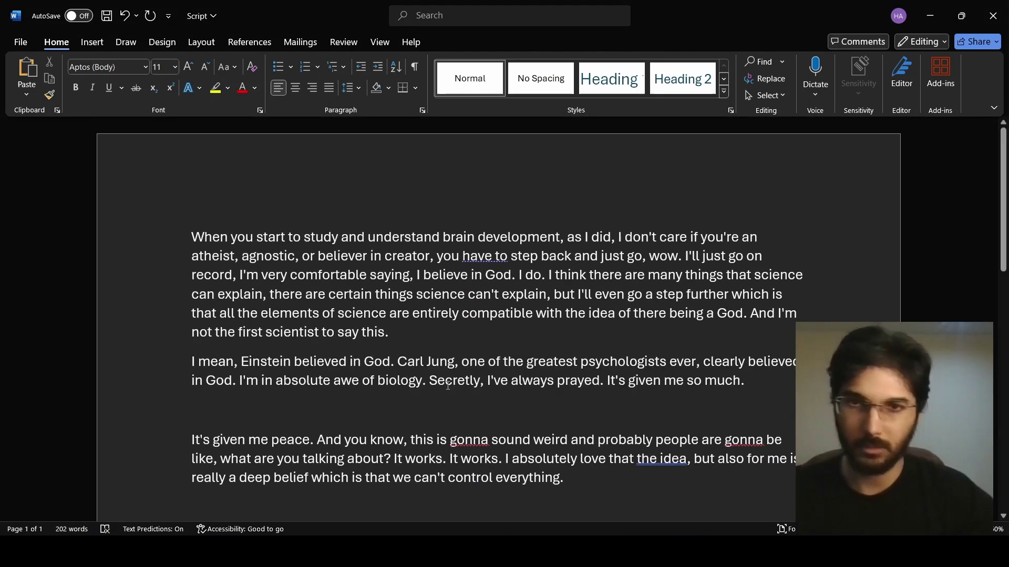
key("BackSpace")
scroll(450, 407, "down", 2)
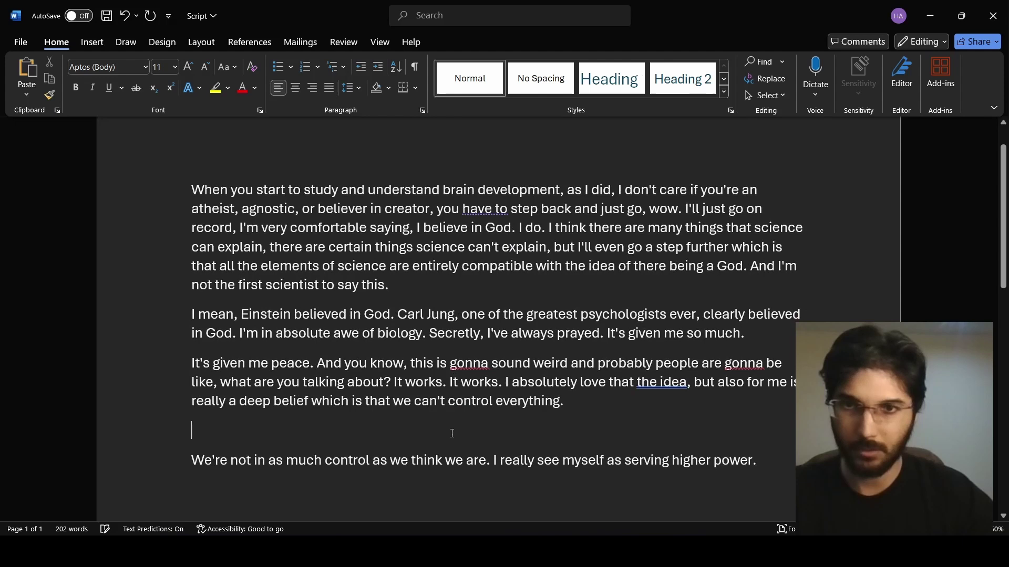
key("BackSpace")
scroll(451, 432, "down", 2)
scroll(452, 433, "up", 2)
scroll(465, 395, "down", 8)
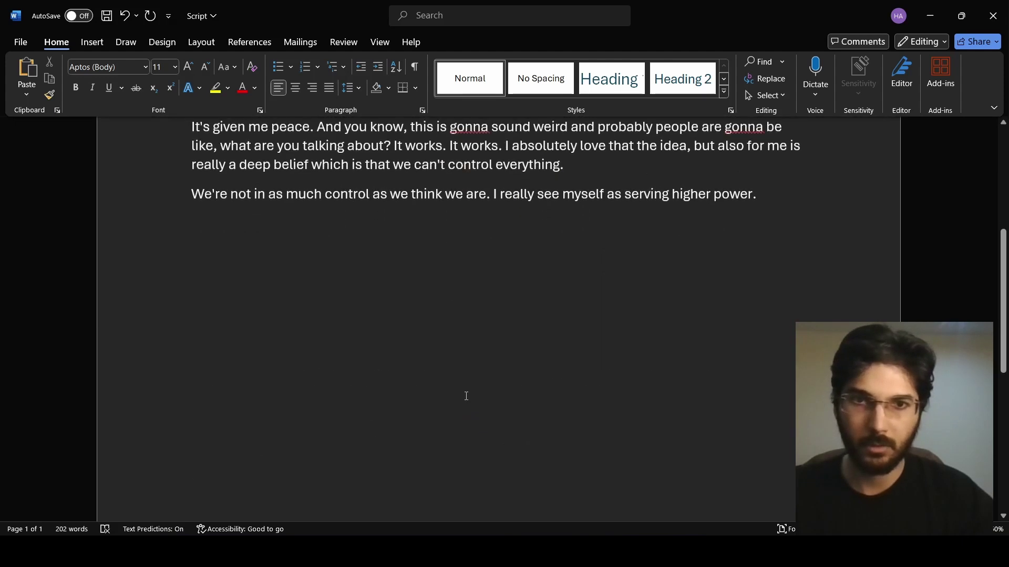
scroll(466, 395, "down", 3)
scroll(466, 395, "up", 8)
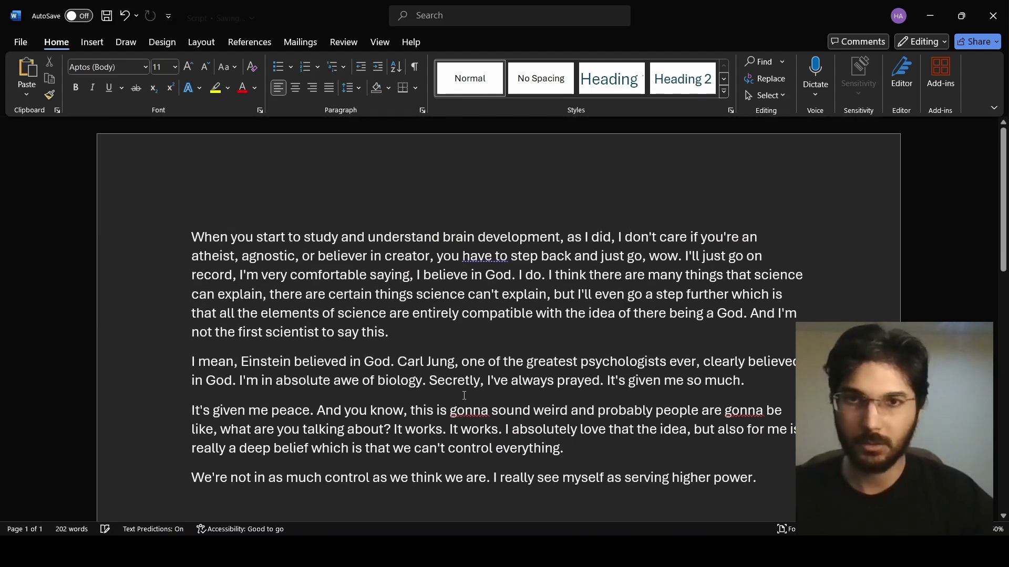
left_click(993, 16)
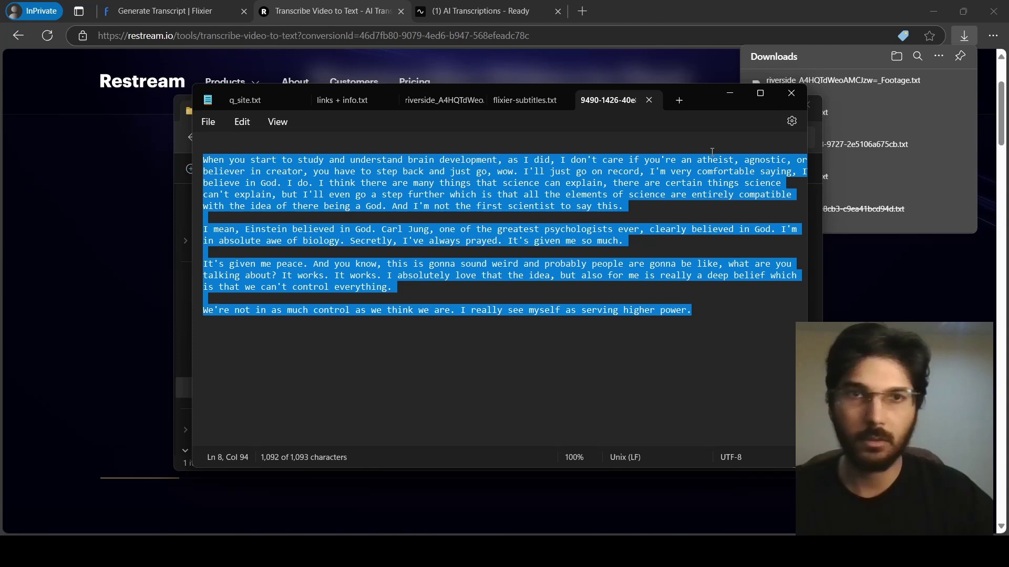
Minimize Notepad and File Explorer to reveal Restream's 'Your file is ready!' page.
left_click(731, 96)
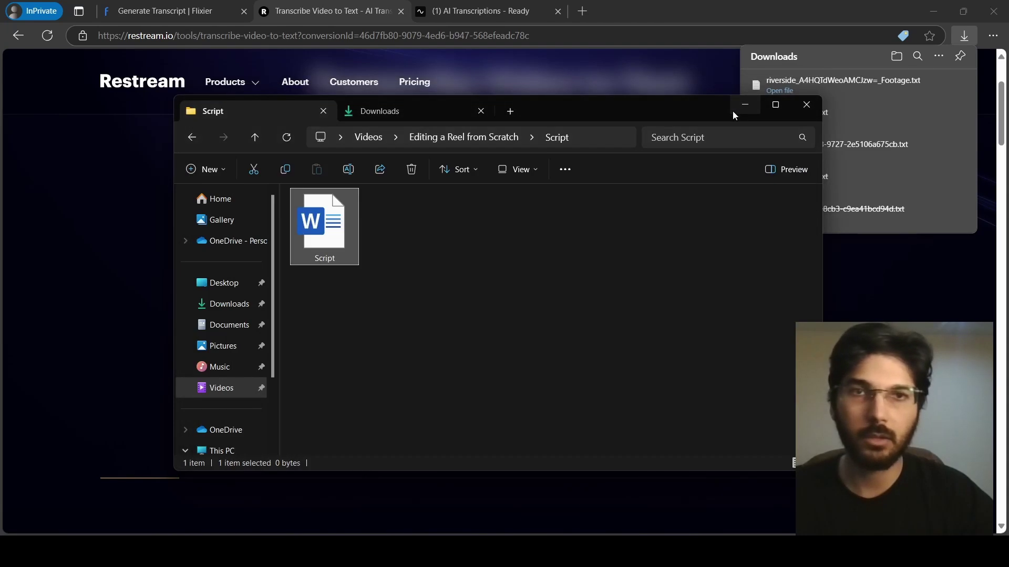
left_click(747, 111)
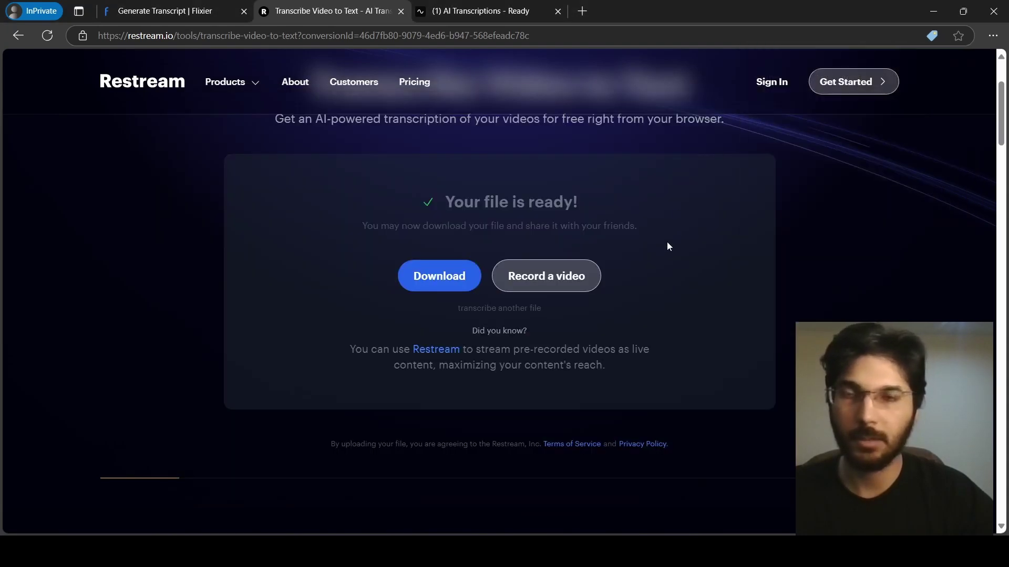